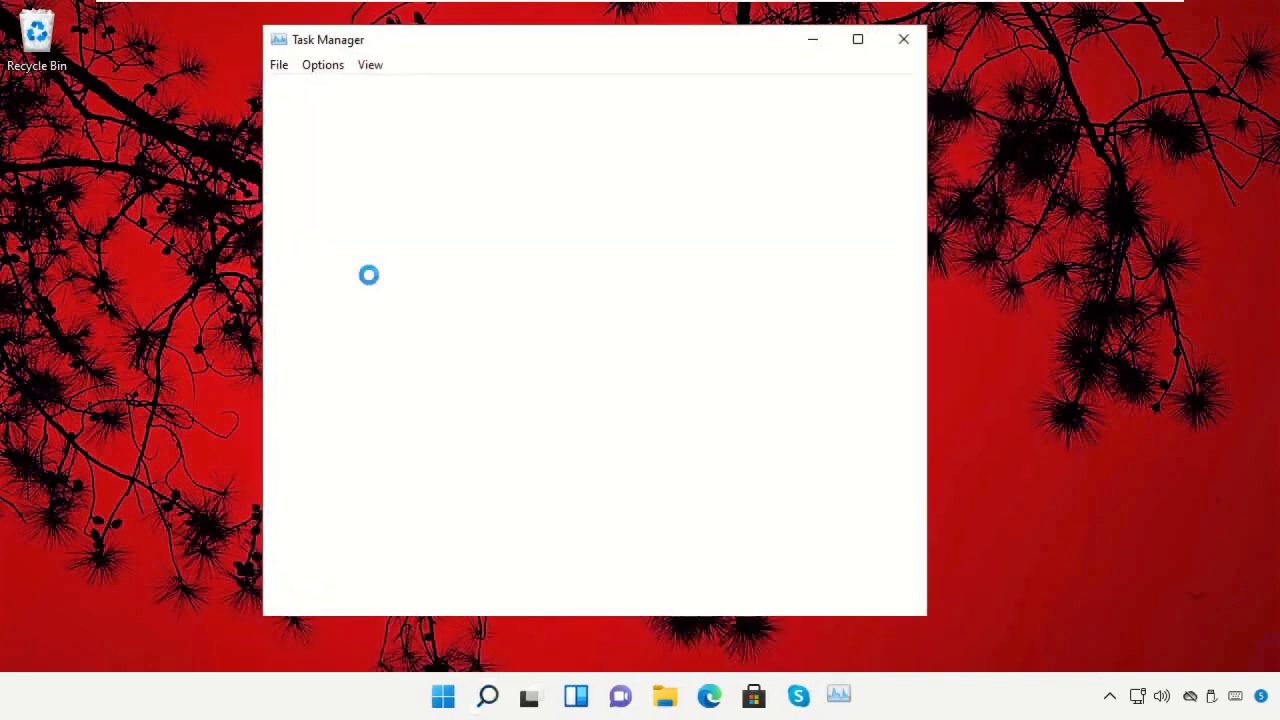
Start creating a new task and browse for its program on Local Disk (C:).
{"action": "left_click", "coordinate": [279, 65]}
{"action": "left_click", "coordinate": [300, 87]}
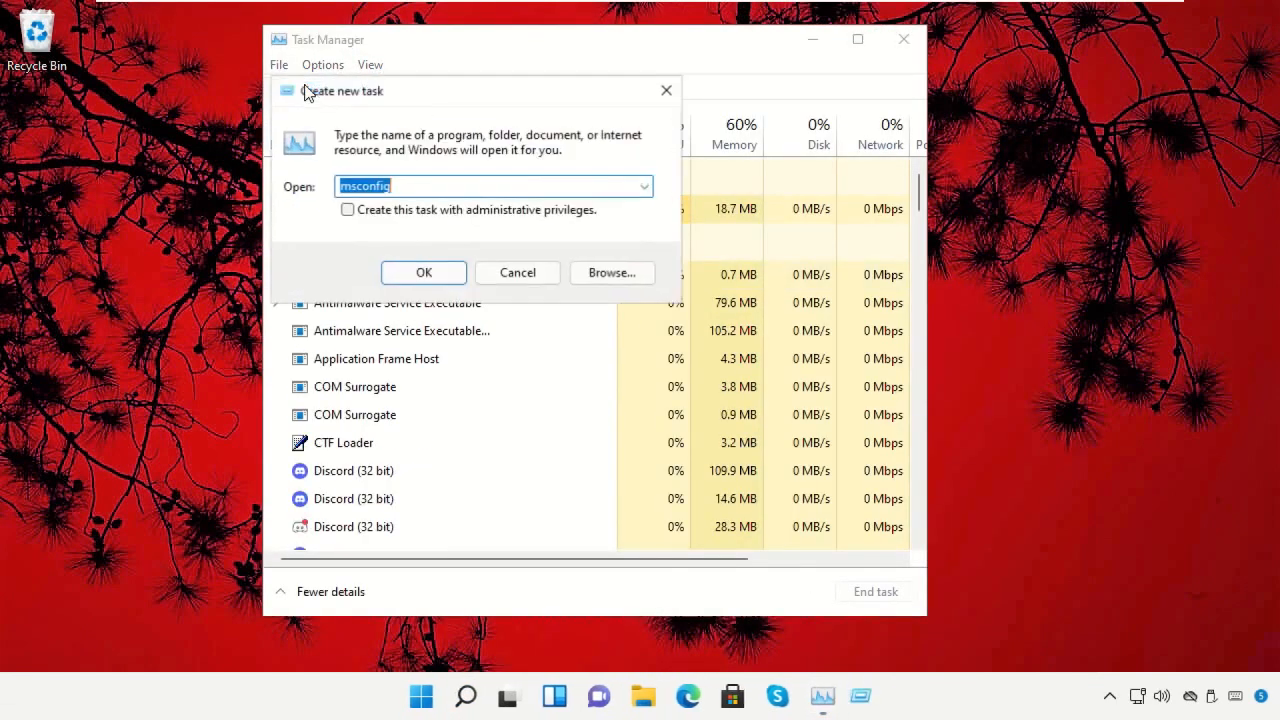
{"action": "left_click", "coordinate": [612, 274]}
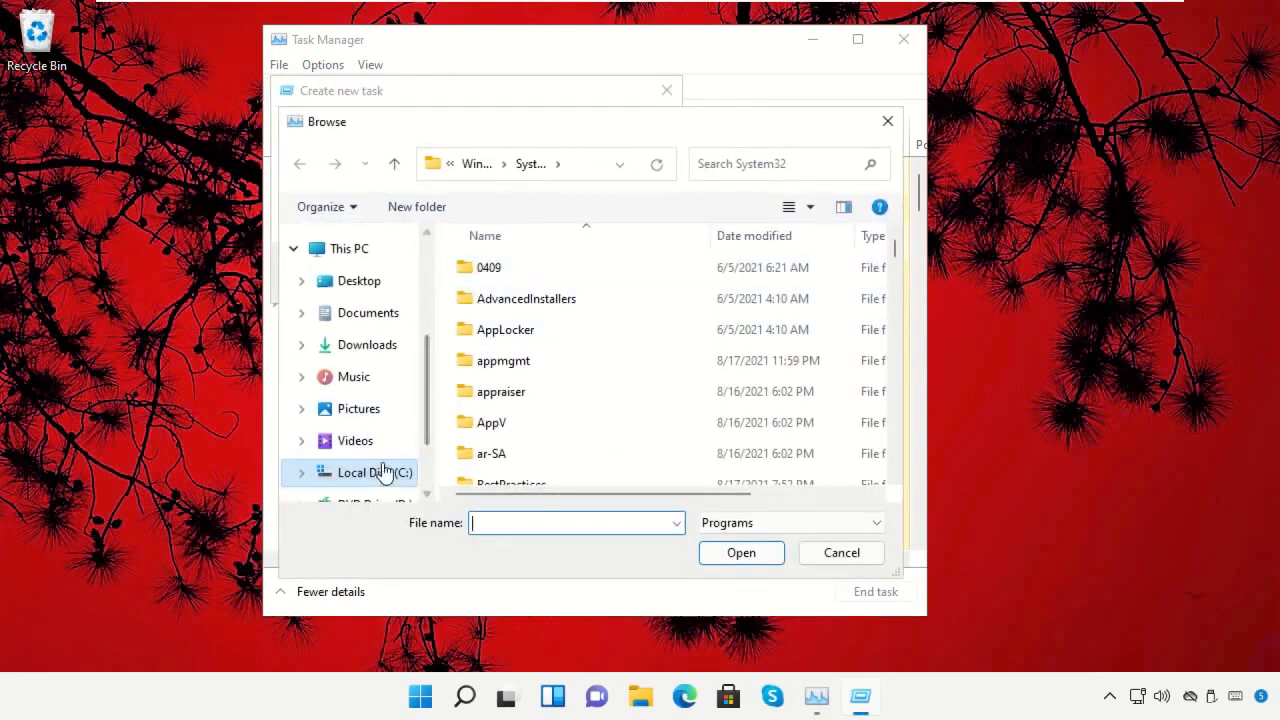
{"action": "left_click", "coordinate": [378, 474]}
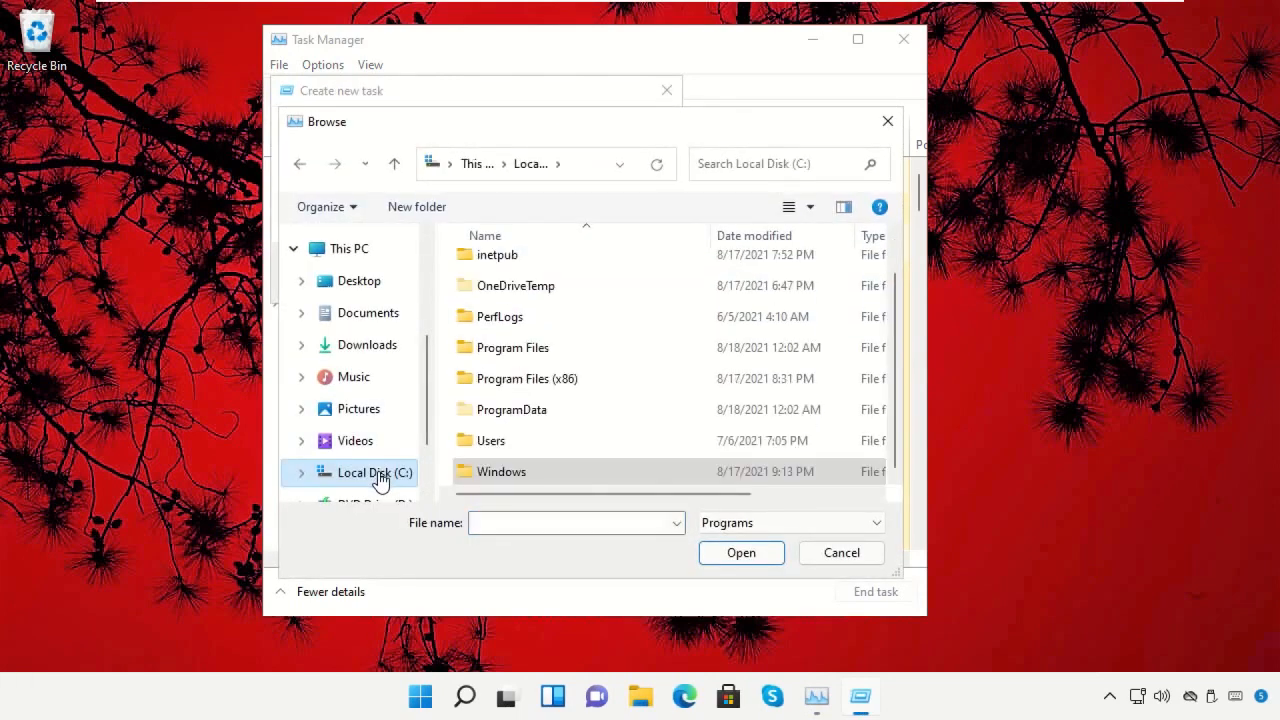
{"action": "left_click", "coordinate": [358, 251]}
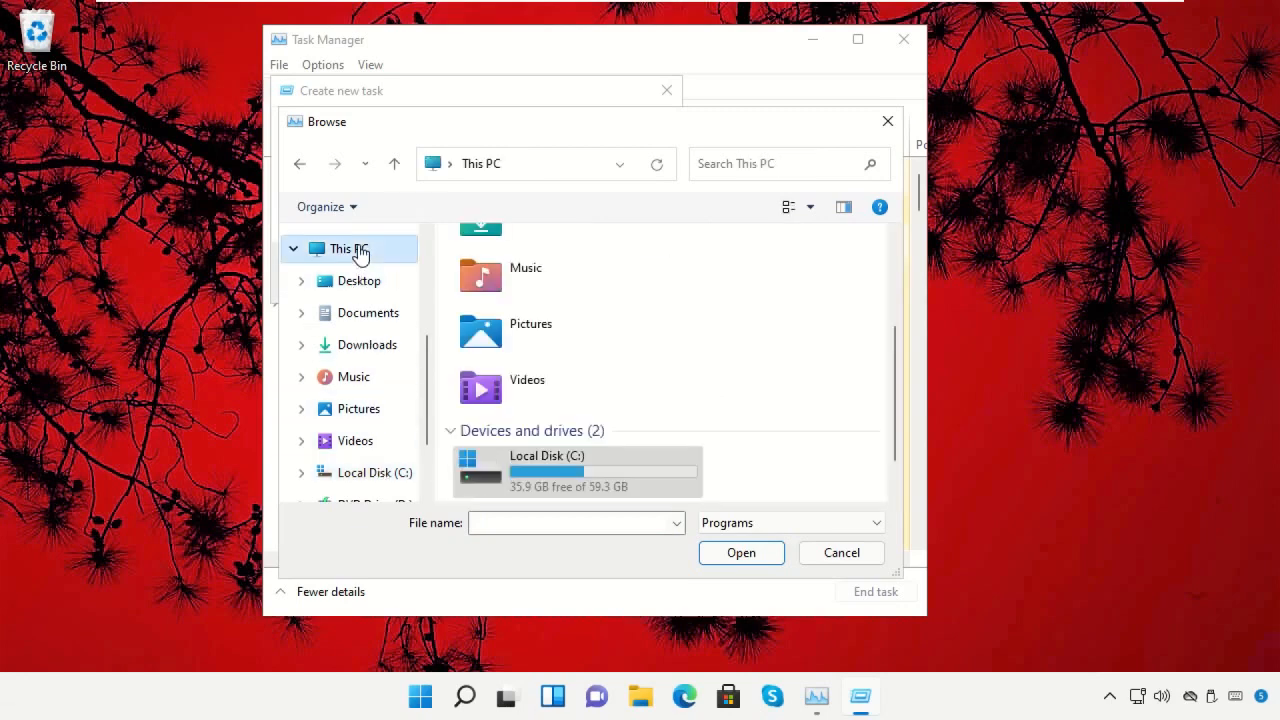
{"action": "double_click", "coordinate": [545, 466]}
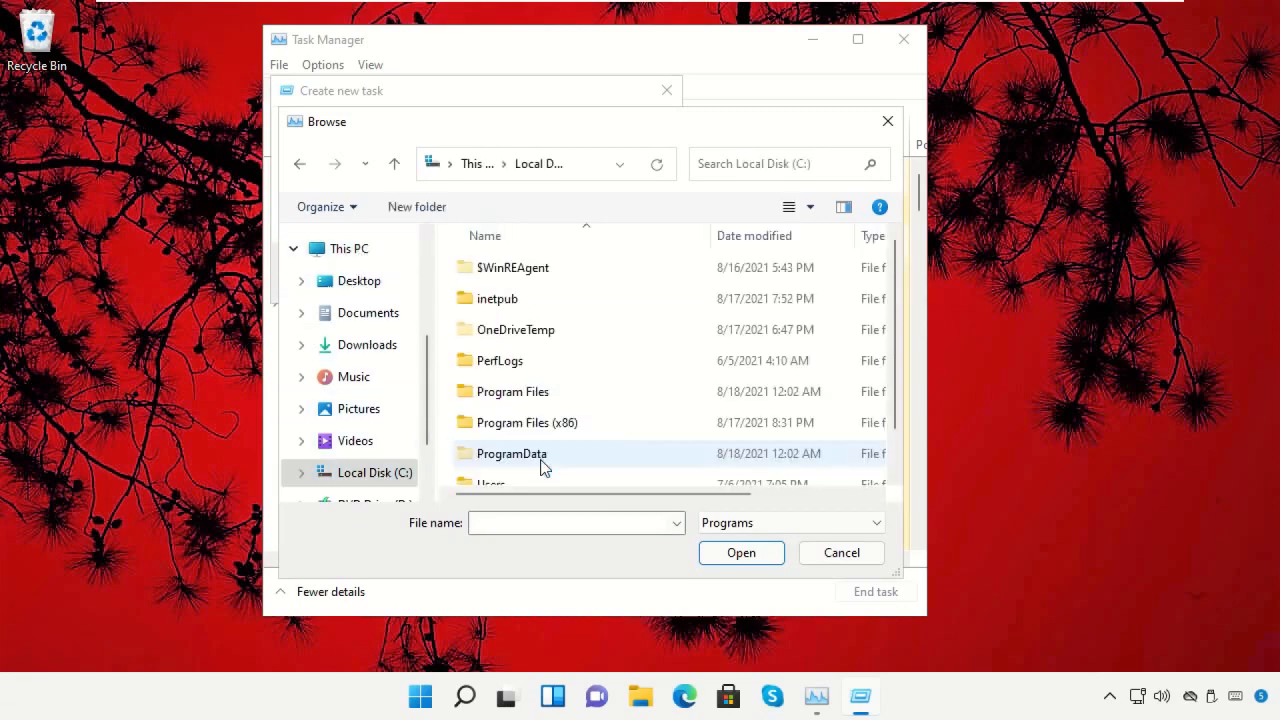
Open the System32 folder inside the Windows folder of the C: drive.
{"action": "scroll", "coordinate": [548, 425], "scroll_direction": "down", "scroll_amount": 1}
{"action": "left_click", "coordinate": [530, 472]}
{"action": "double_click", "coordinate": [530, 472]}
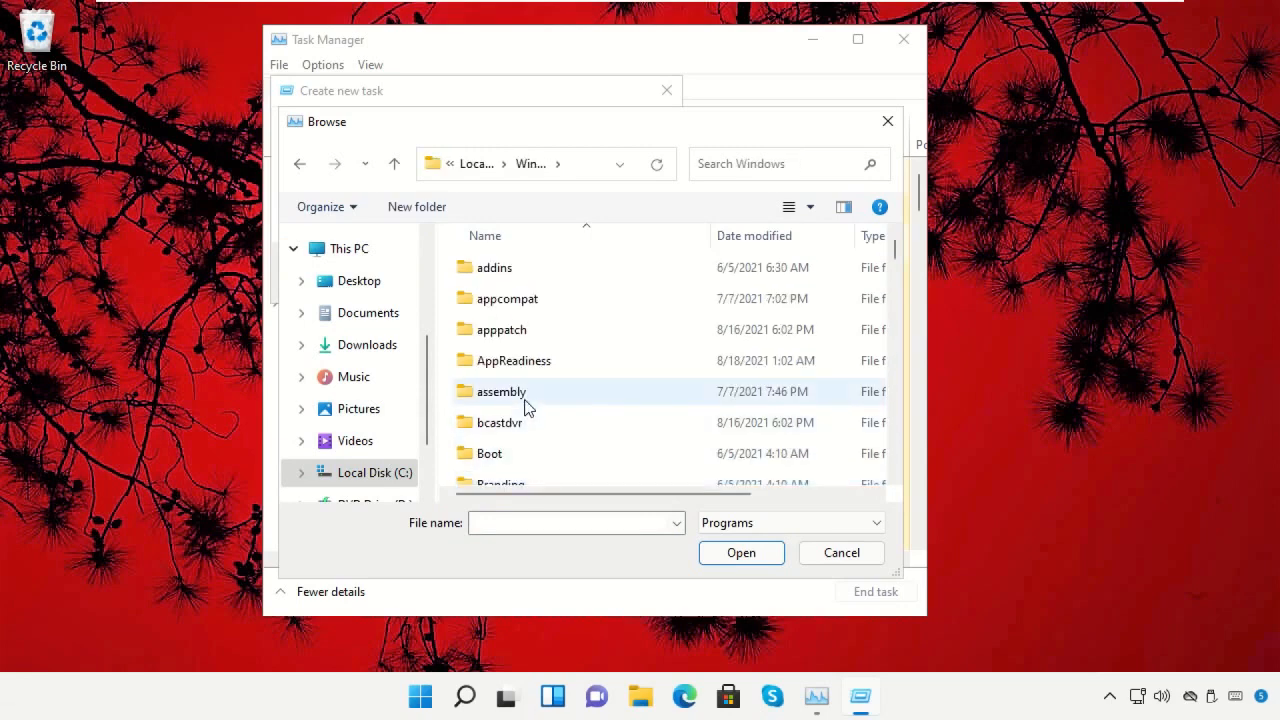
{"action": "scroll", "coordinate": [523, 409], "scroll_direction": "down", "scroll_amount": 3}
{"action": "scroll", "coordinate": [525, 407], "scroll_direction": "down", "scroll_amount": 9}
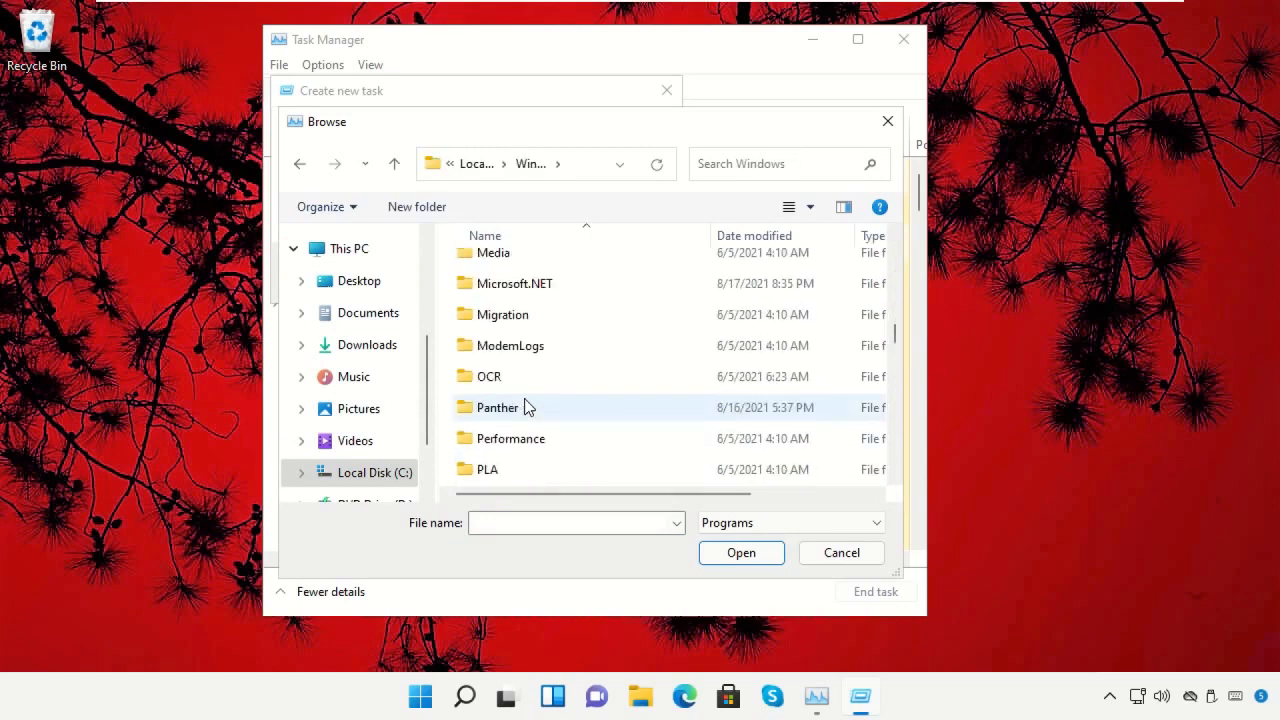
{"action": "scroll", "coordinate": [527, 407], "scroll_direction": "down", "scroll_amount": 7}
{"action": "left_click", "coordinate": [536, 380]}
{"action": "left_click", "coordinate": [741, 553]}
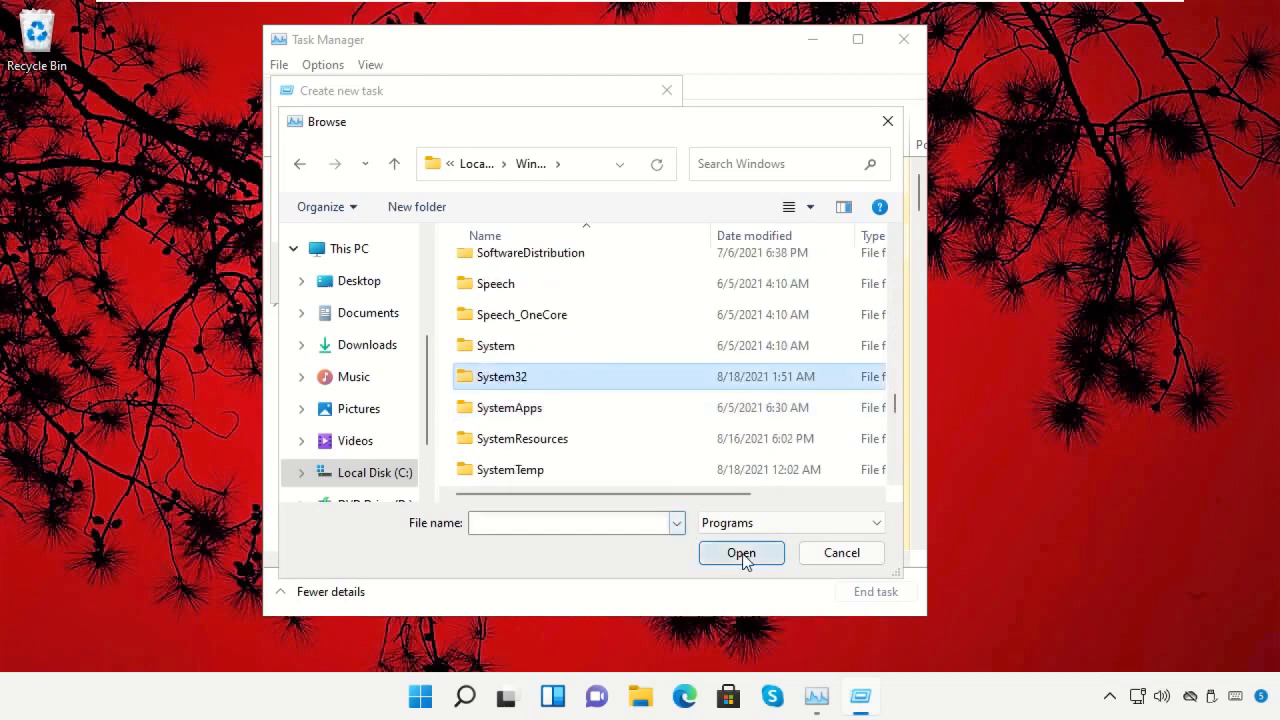
Find the cmd application in System32 and choose it as the program for the new task.
{"action": "left_click", "coordinate": [540, 421]}
{"action": "key", "text": "c"}
{"action": "key", "text": "c"}
{"action": "key", "text": "c"}
{"action": "key", "text": "c"}
{"action": "key", "text": "c"}
{"action": "key", "text": "c"}
{"action": "key", "text": "c"}
{"action": "key", "text": "c"}
{"action": "key", "text": "c"}
{"action": "key", "text": "c"}
{"action": "key", "text": "c"}
{"action": "key", "text": "c"}
{"action": "key", "text": "c"}
{"action": "key", "text": "c"}
{"action": "key", "text": "c"}
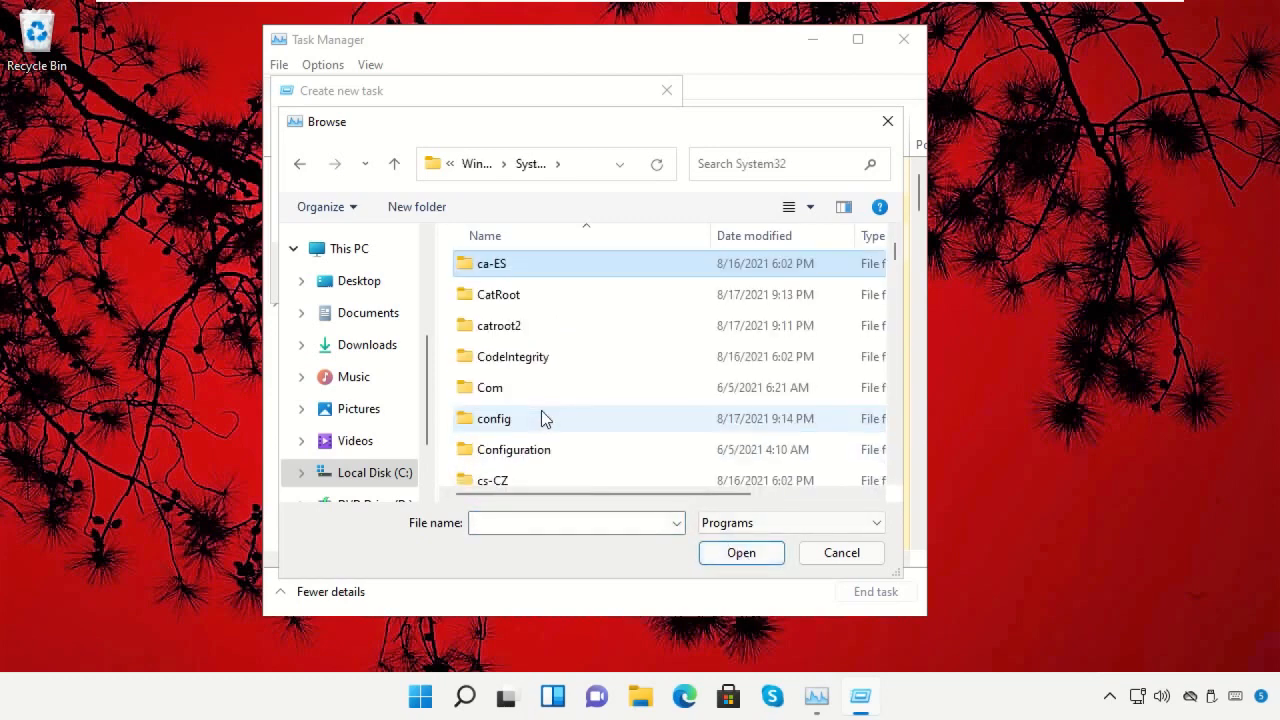
{"action": "scroll", "coordinate": [543, 411], "scroll_direction": "down", "scroll_amount": 3}
{"action": "scroll", "coordinate": [543, 417], "scroll_direction": "down", "scroll_amount": 3}
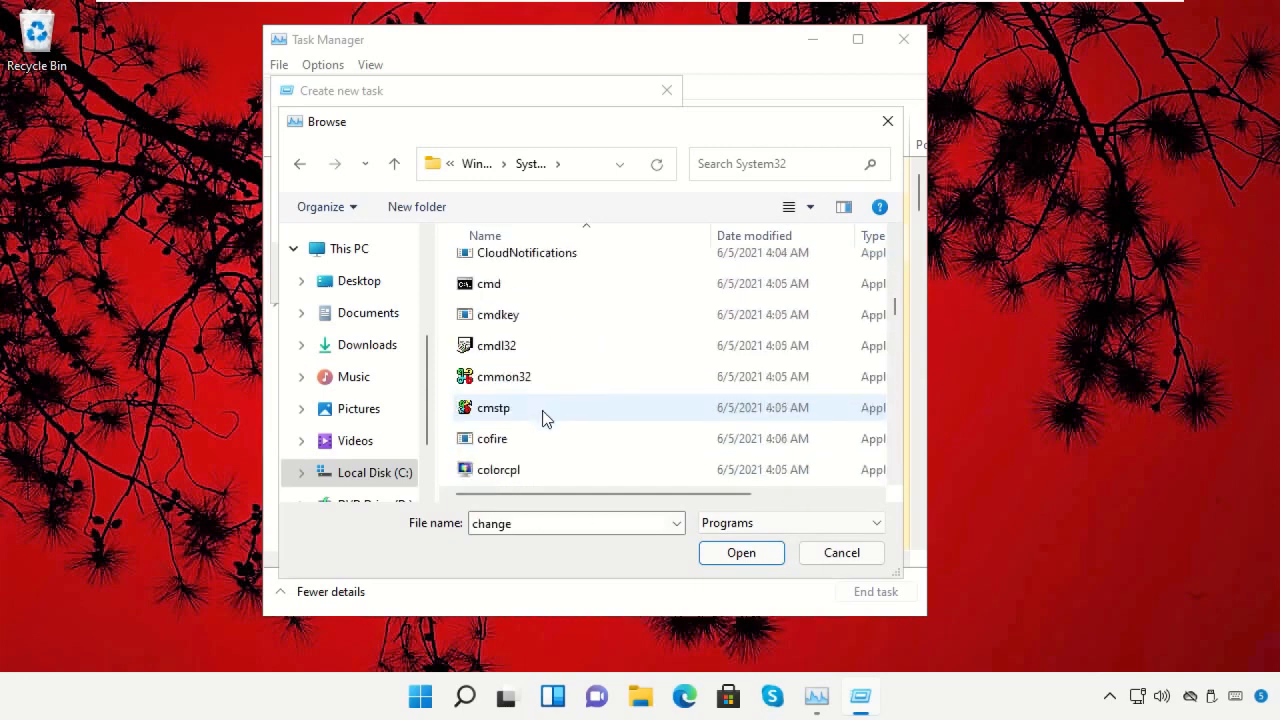
{"action": "scroll", "coordinate": [543, 417], "scroll_direction": "up", "scroll_amount": 1}
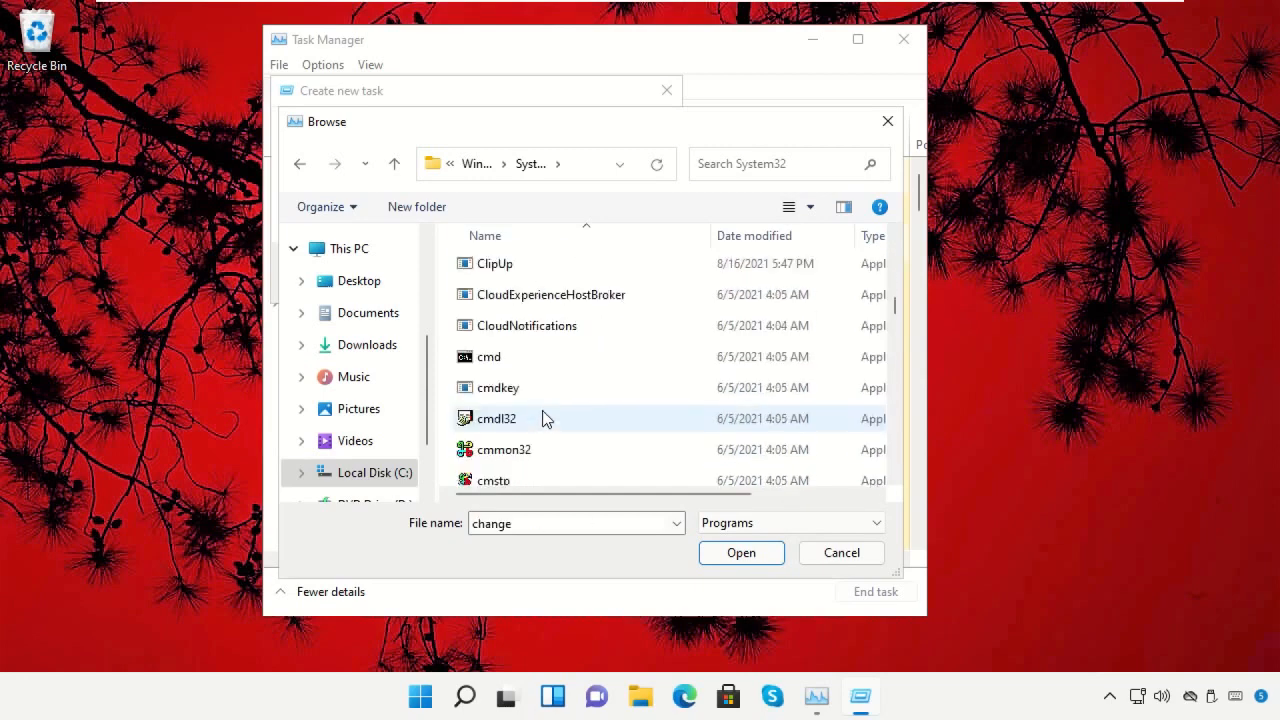
{"action": "left_click", "coordinate": [499, 364]}
{"action": "left_click", "coordinate": [738, 554]}
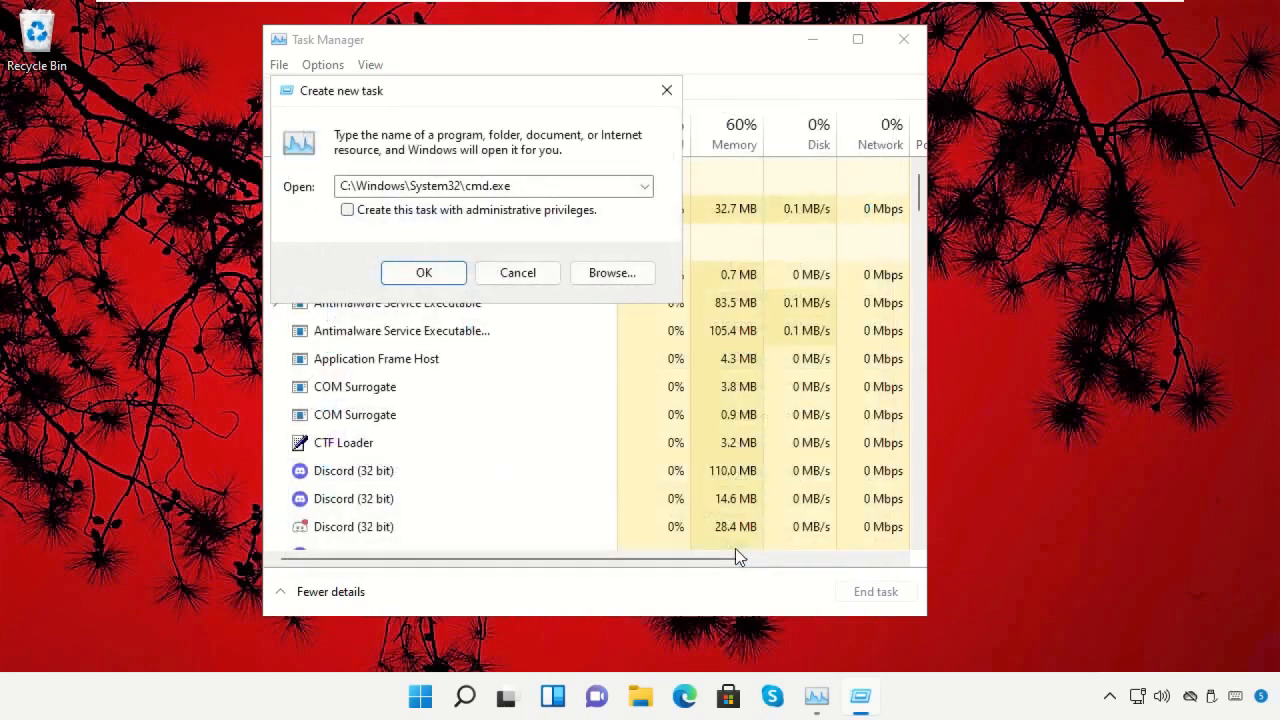
Run the cmd.exe task with administrative privileges and close Task Manager.
{"action": "left_click", "coordinate": [348, 211]}
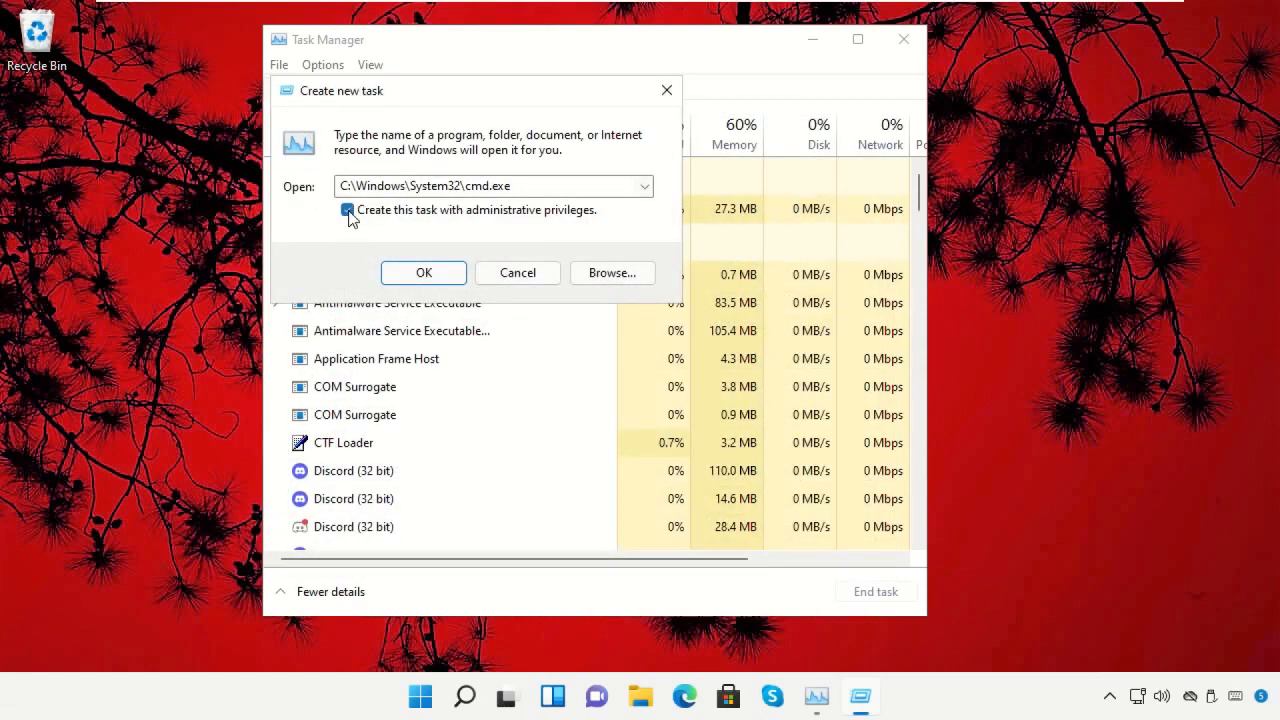
{"action": "left_click", "coordinate": [424, 274]}
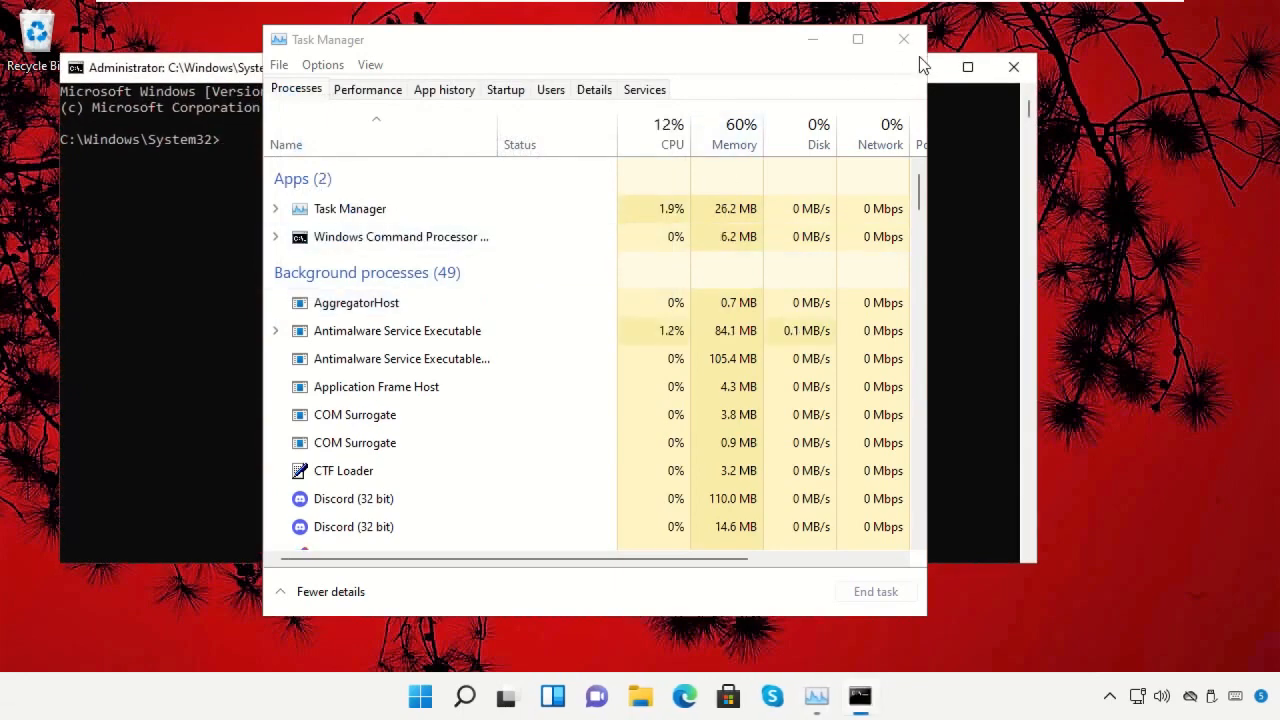
{"action": "left_click", "coordinate": [902, 38]}
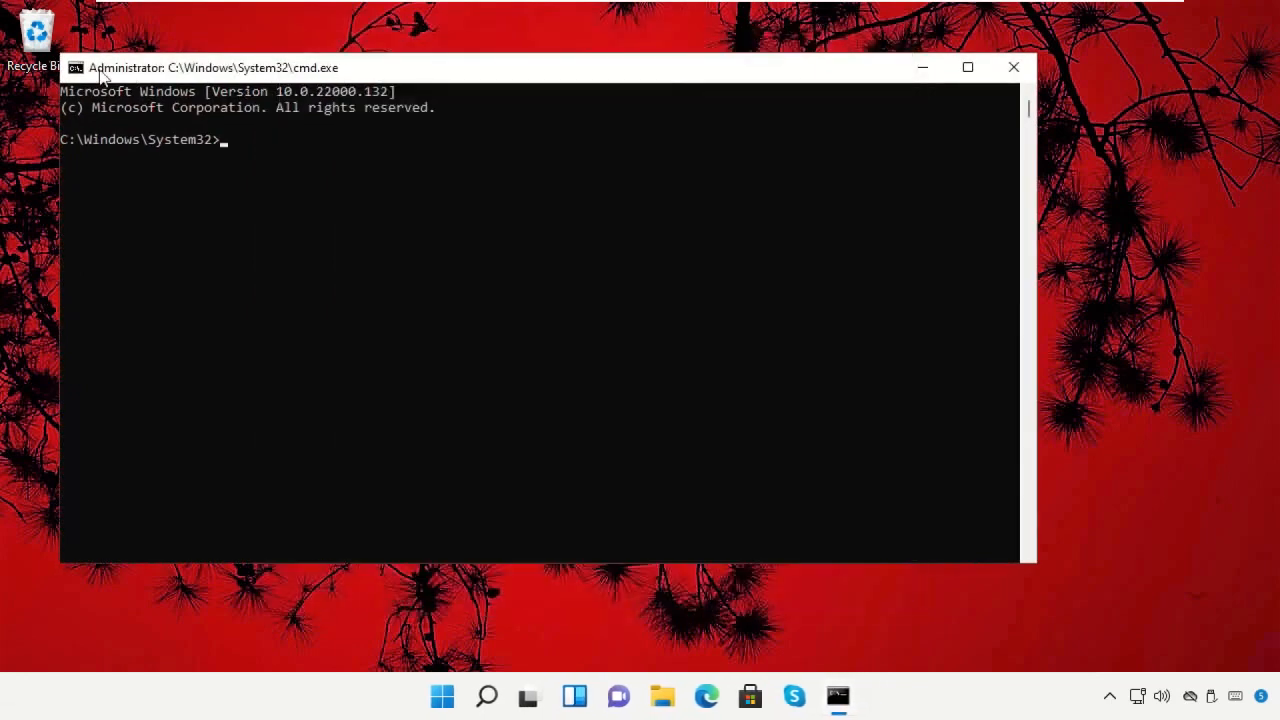
Run gpupdate in a smaller Command Prompt window and exit the session once the policy update finishes.
{"action": "left_click_drag", "start_coordinate": [59, 51], "coordinate": [304, 138]}
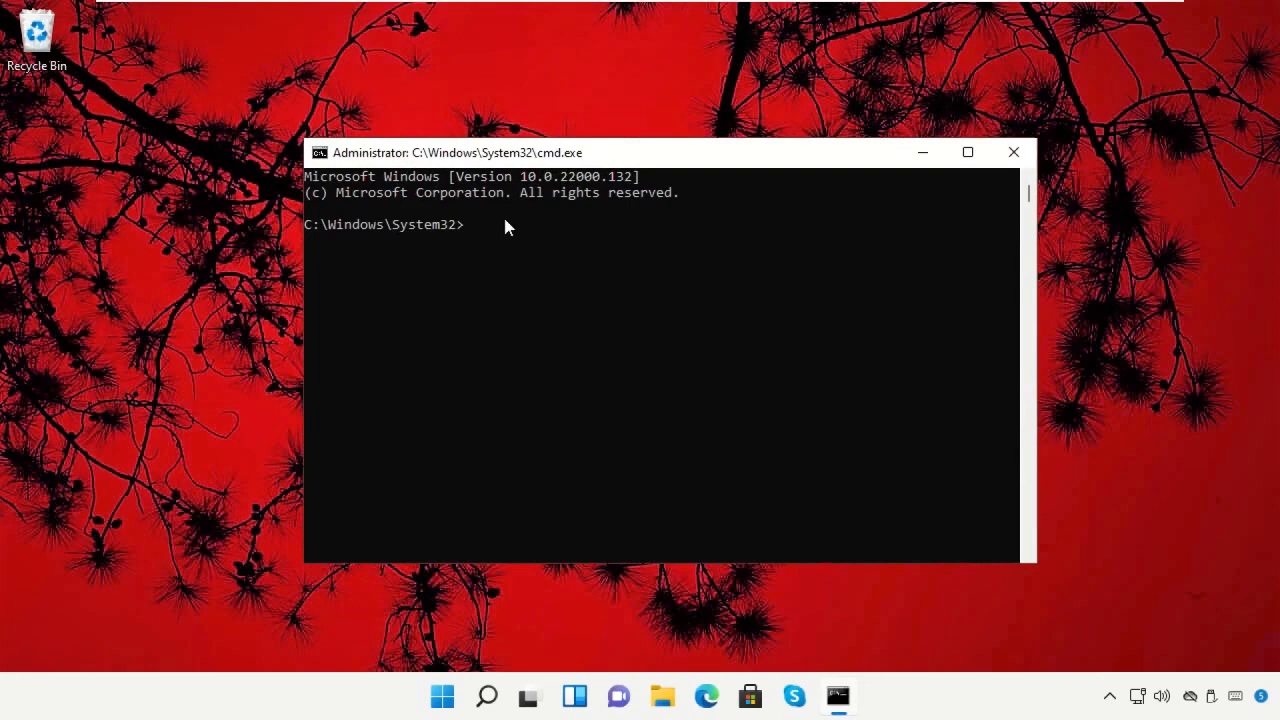
{"action": "type", "text": "date"}
{"action": "key", "text": "Return"}
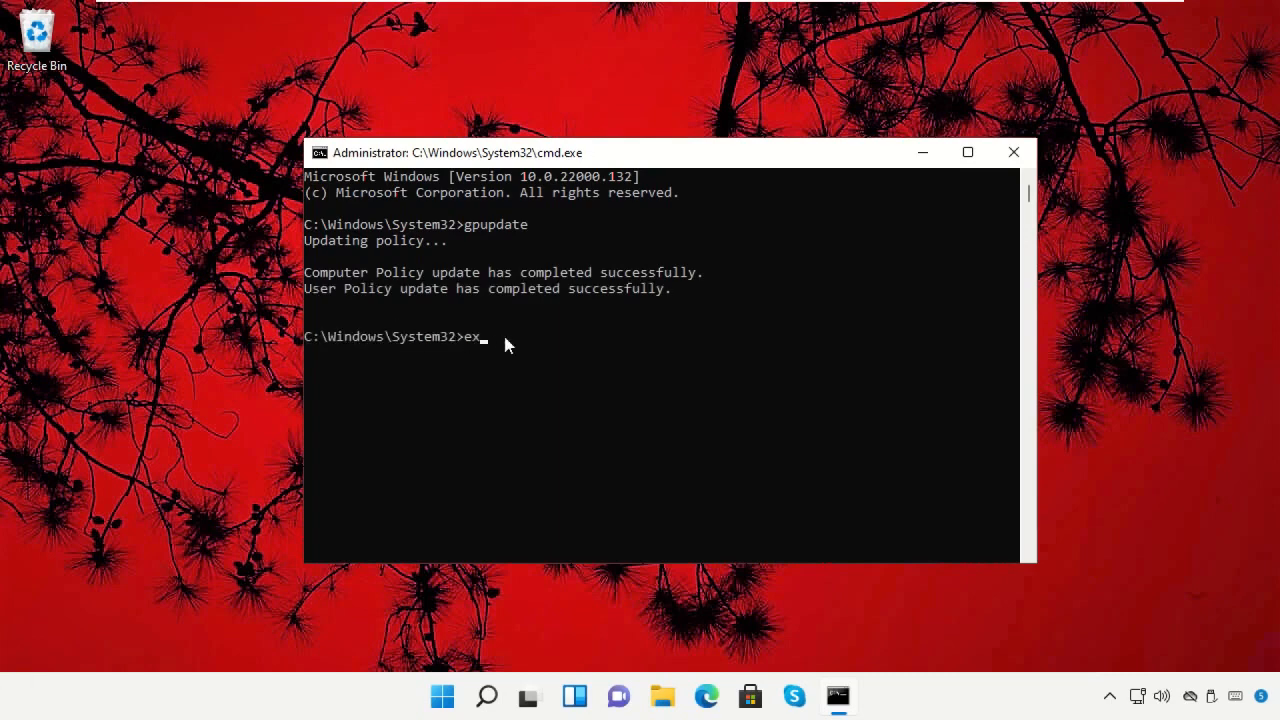
{"action": "key", "text": "Return"}
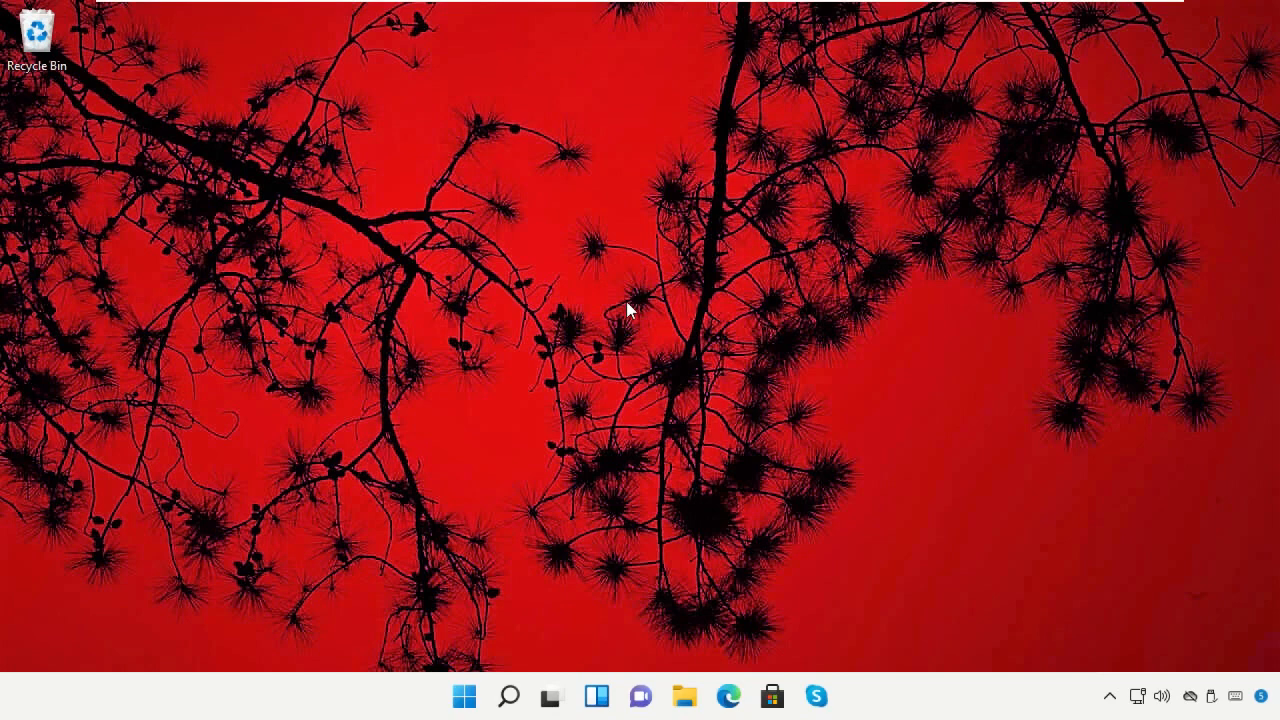
Search Windows for chrome and launch Google Chrome.
{"action": "left_click", "coordinate": [503, 700]}
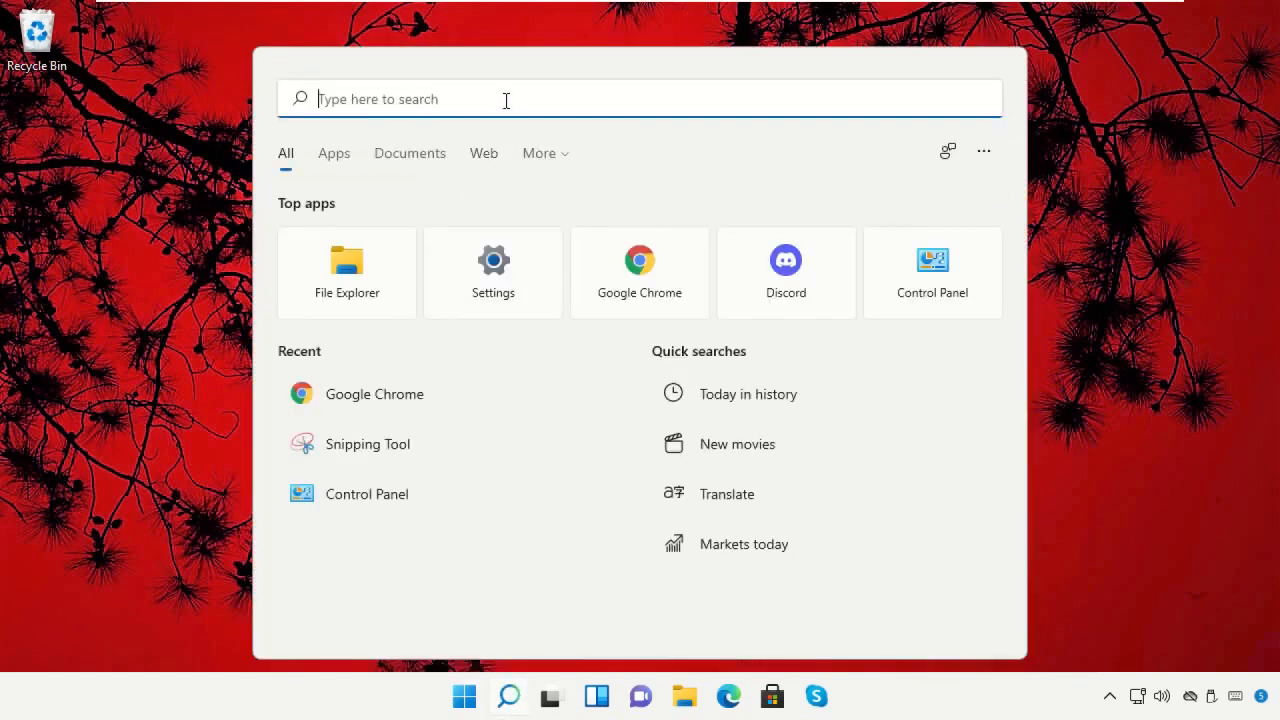
{"action": "type", "text": "chrome"}
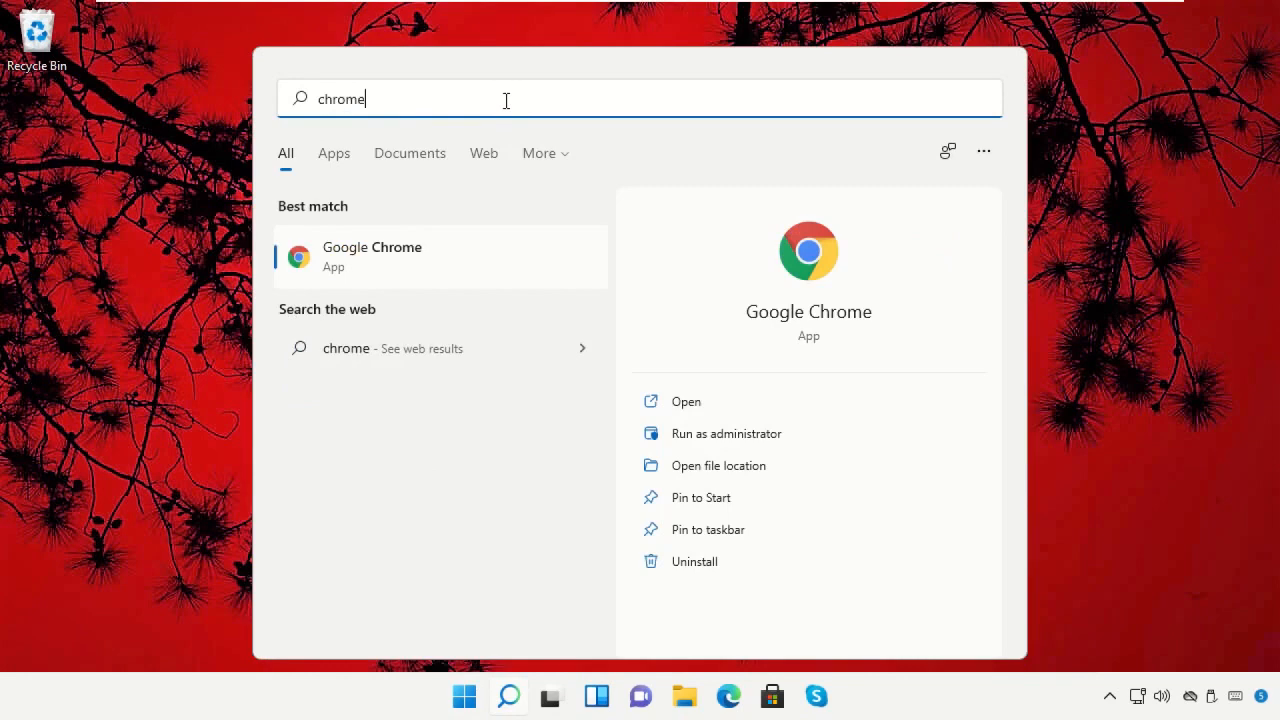
{"action": "left_click", "coordinate": [433, 274]}
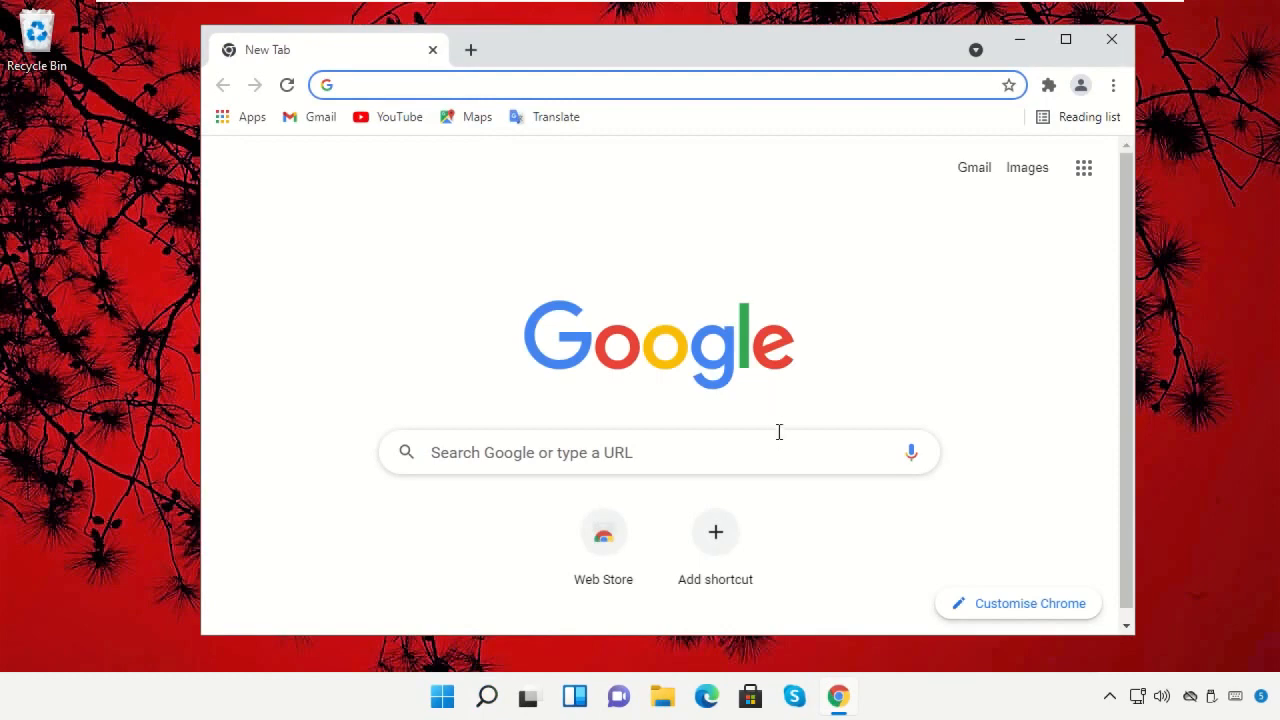
Search Google for "obs studio" and open the official obsproject.com site from the results.
{"action": "left_click", "coordinate": [765, 449]}
{"action": "type", "text": "obs studio"}
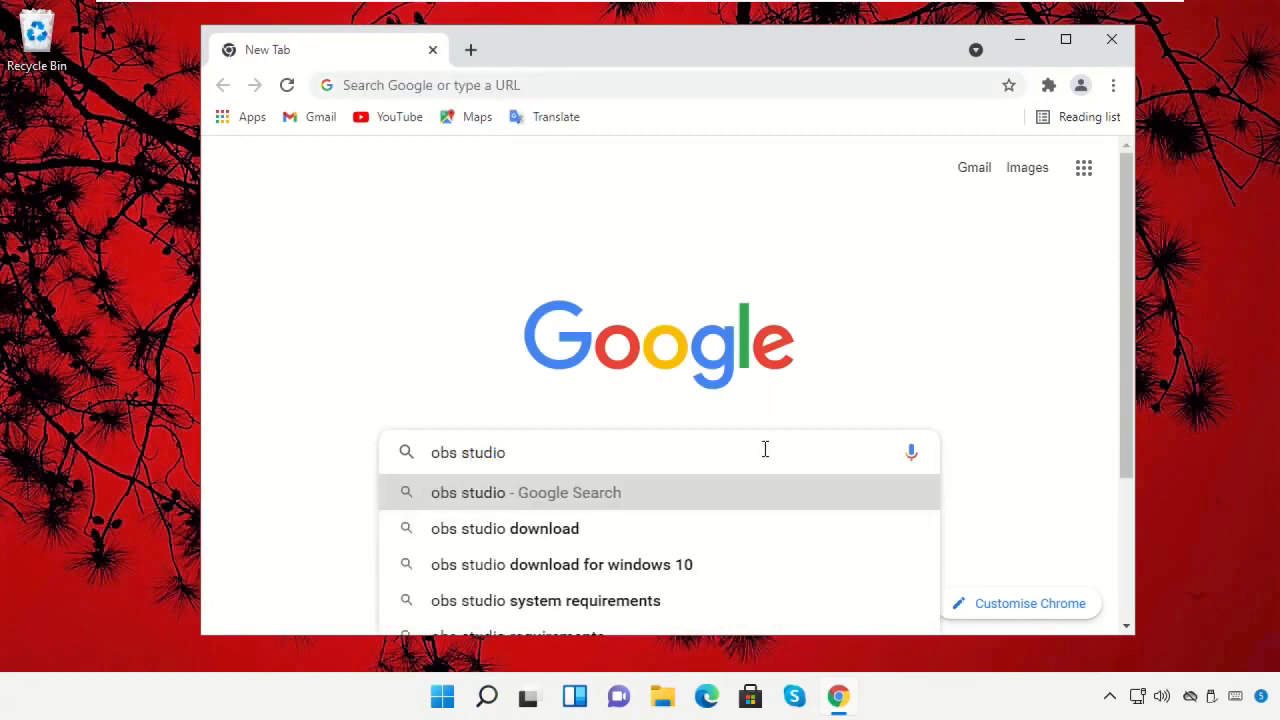
{"action": "key", "text": "Return"}
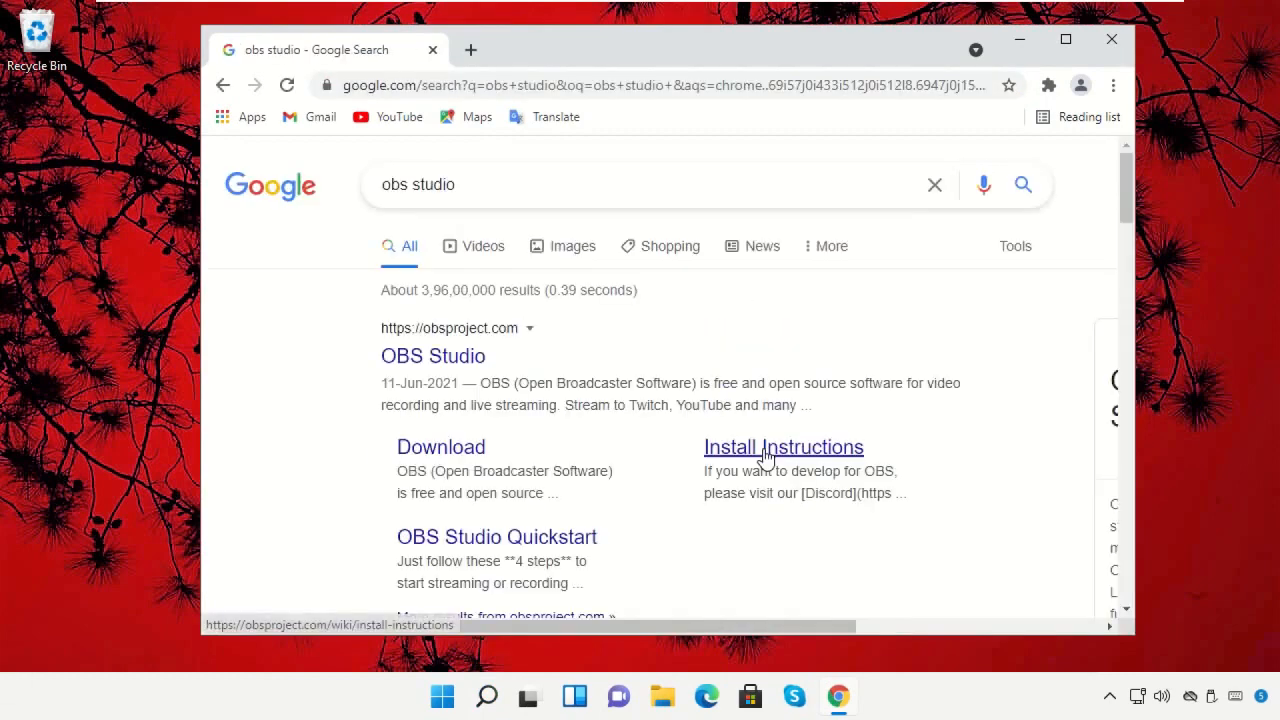
{"action": "left_click", "coordinate": [443, 357]}
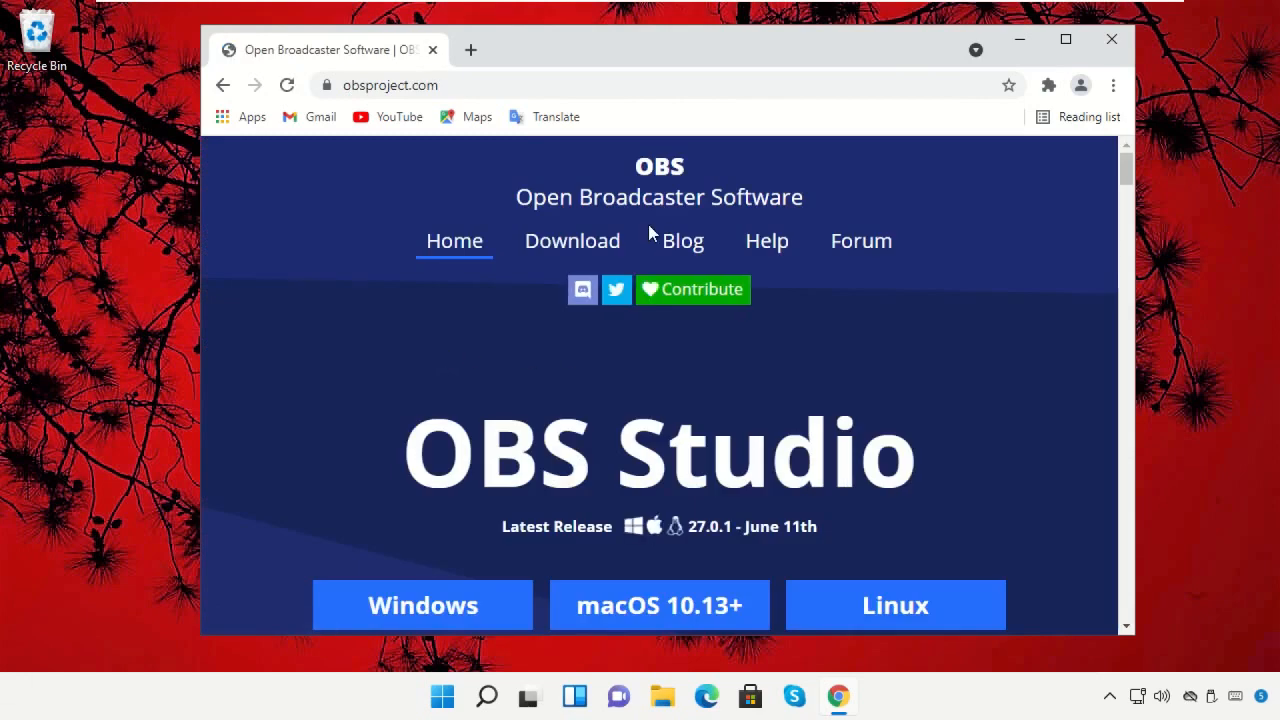
Download the Windows version of OBS Studio from the project's home page.
{"action": "scroll", "coordinate": [660, 280], "scroll_direction": "down", "scroll_amount": 1}
{"action": "scroll", "coordinate": [674, 310], "scroll_direction": "down", "scroll_amount": 1}
{"action": "left_click", "coordinate": [434, 412]}
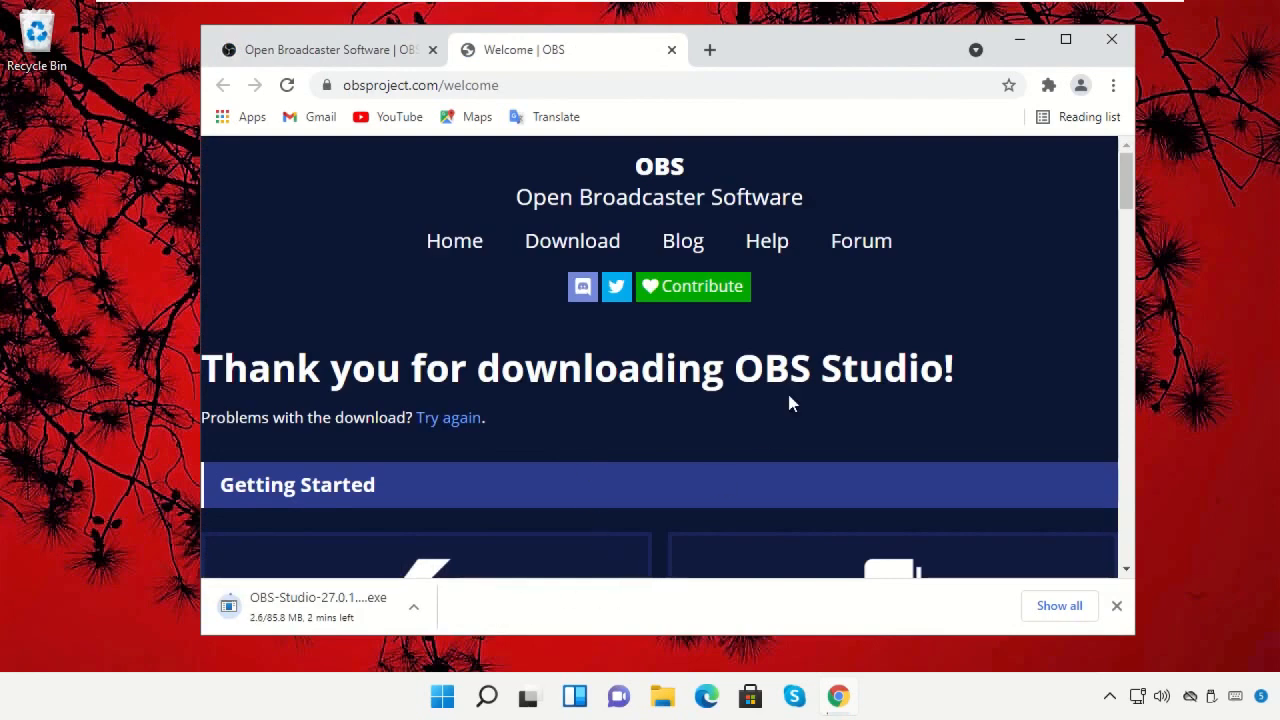
Locate the downloaded OBS-Studio-27.0.1-Full-Installer-x64 file in its folder through Chrome's download list and run it.
{"action": "left_click", "coordinate": [1113, 85]}
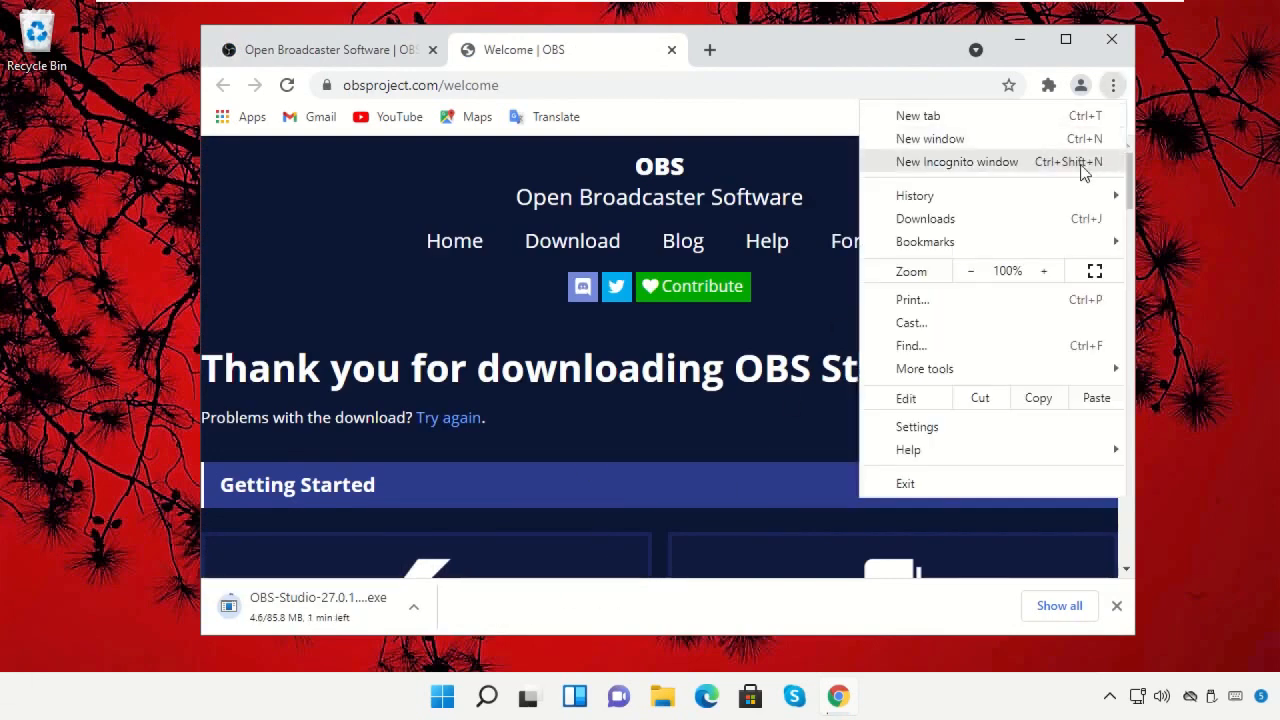
{"action": "left_click", "coordinate": [1047, 219]}
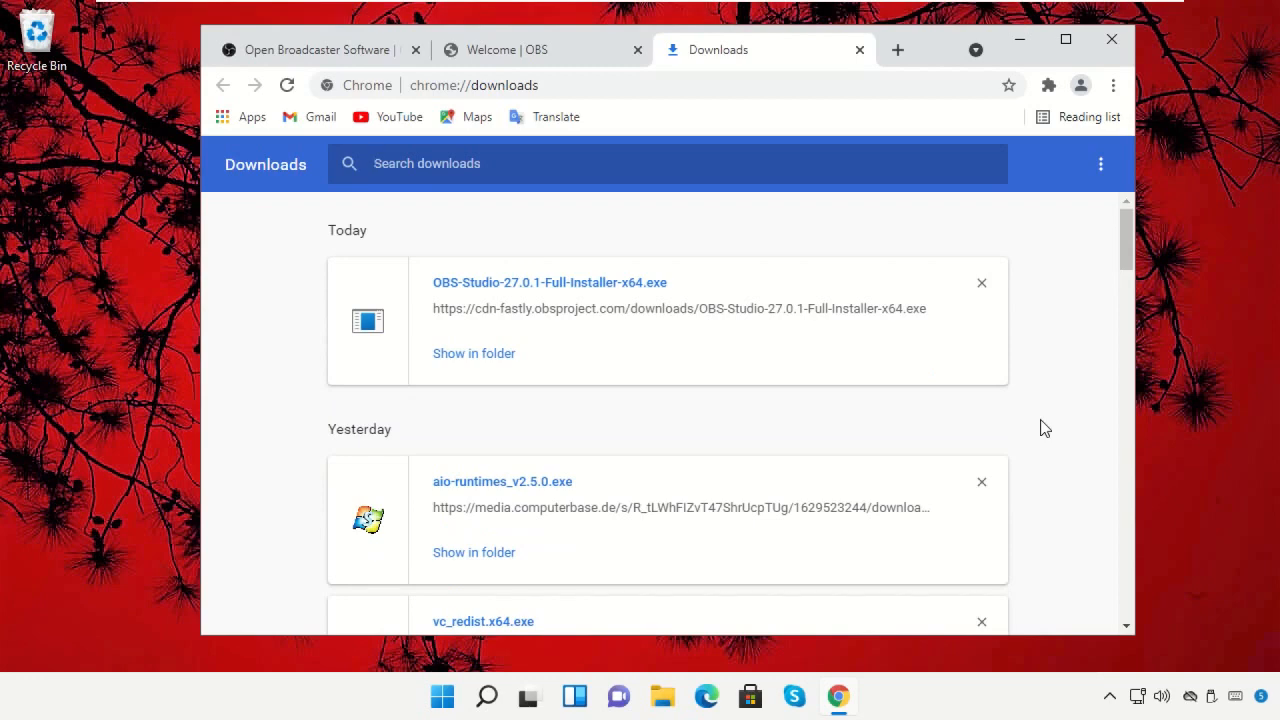
{"action": "left_click", "coordinate": [478, 352]}
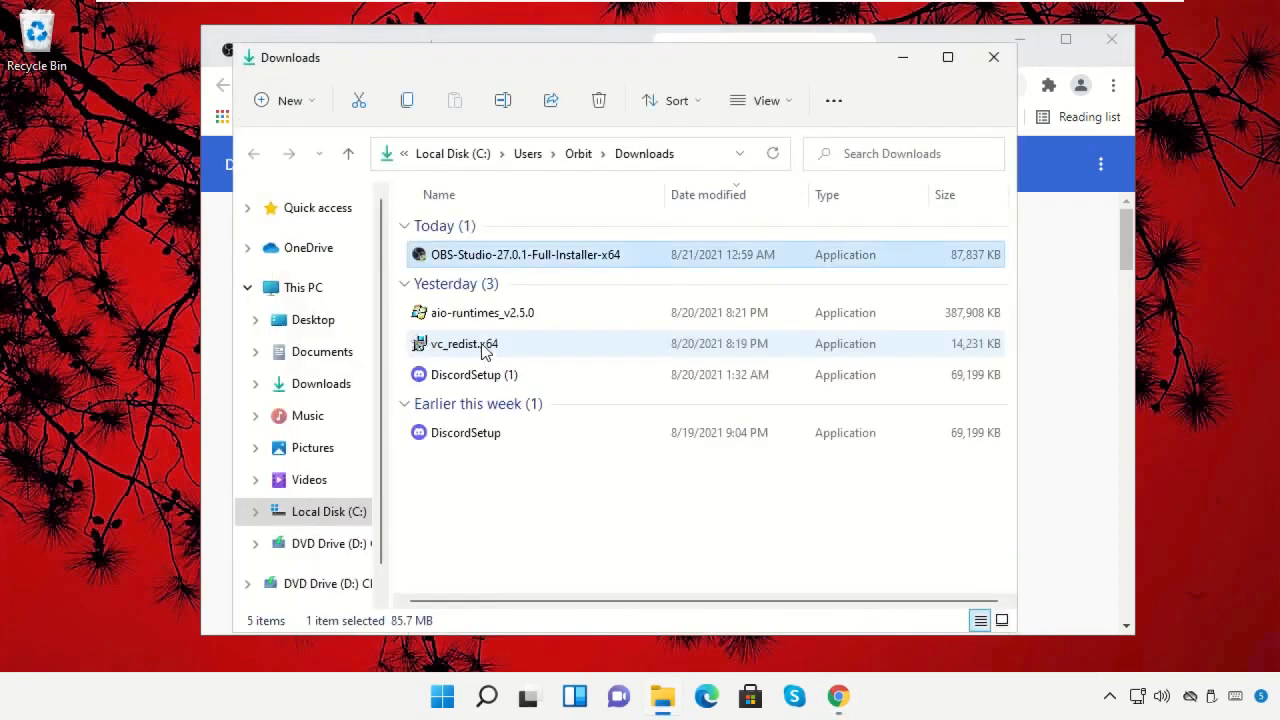
{"action": "double_click", "coordinate": [486, 256]}
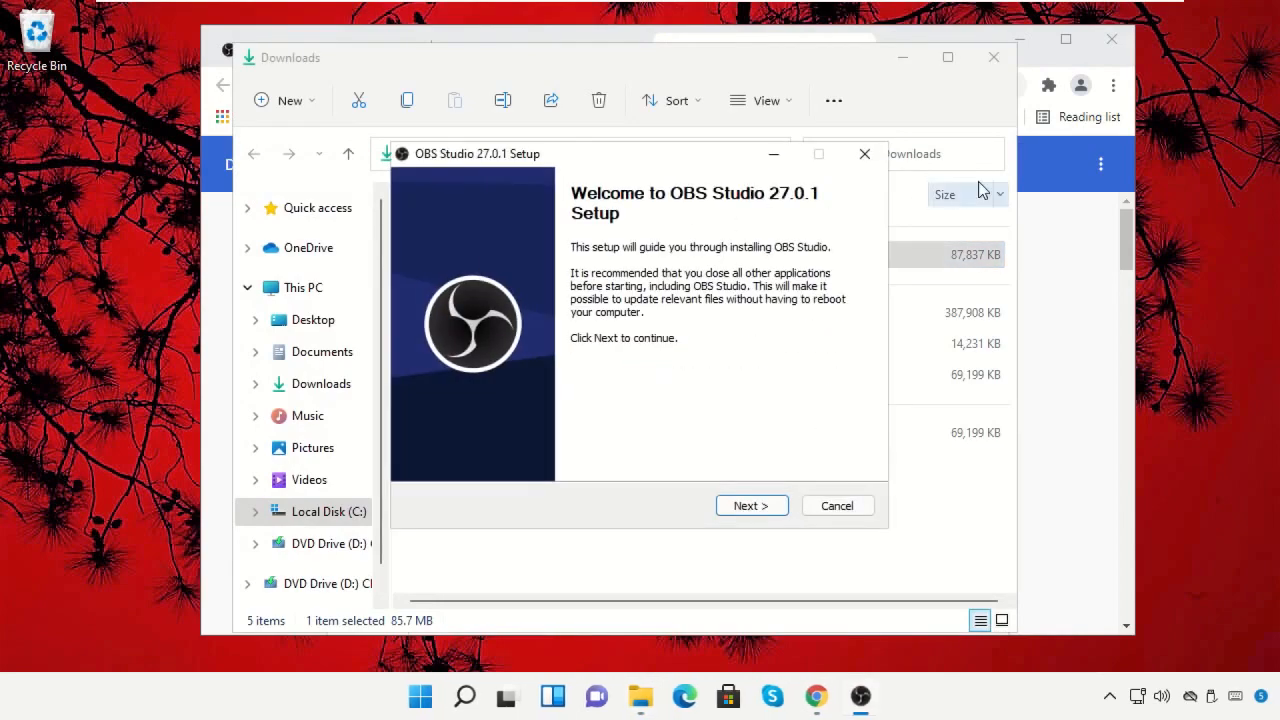
Close the Downloads folder and Chrome, and move the OBS Studio setup window slightly higher on the desktop.
{"action": "left_click", "coordinate": [995, 68]}
{"action": "left_click", "coordinate": [1111, 40]}
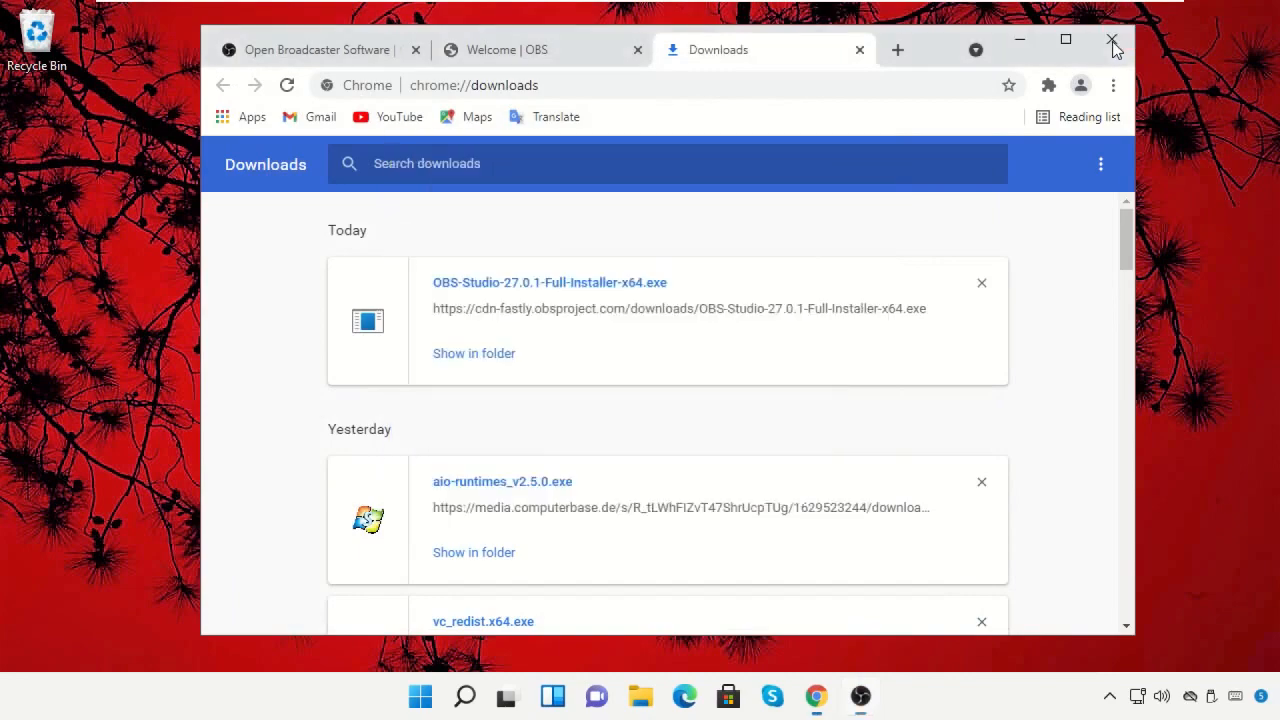
{"action": "left_click_drag", "start_coordinate": [716, 160], "coordinate": [708, 111]}
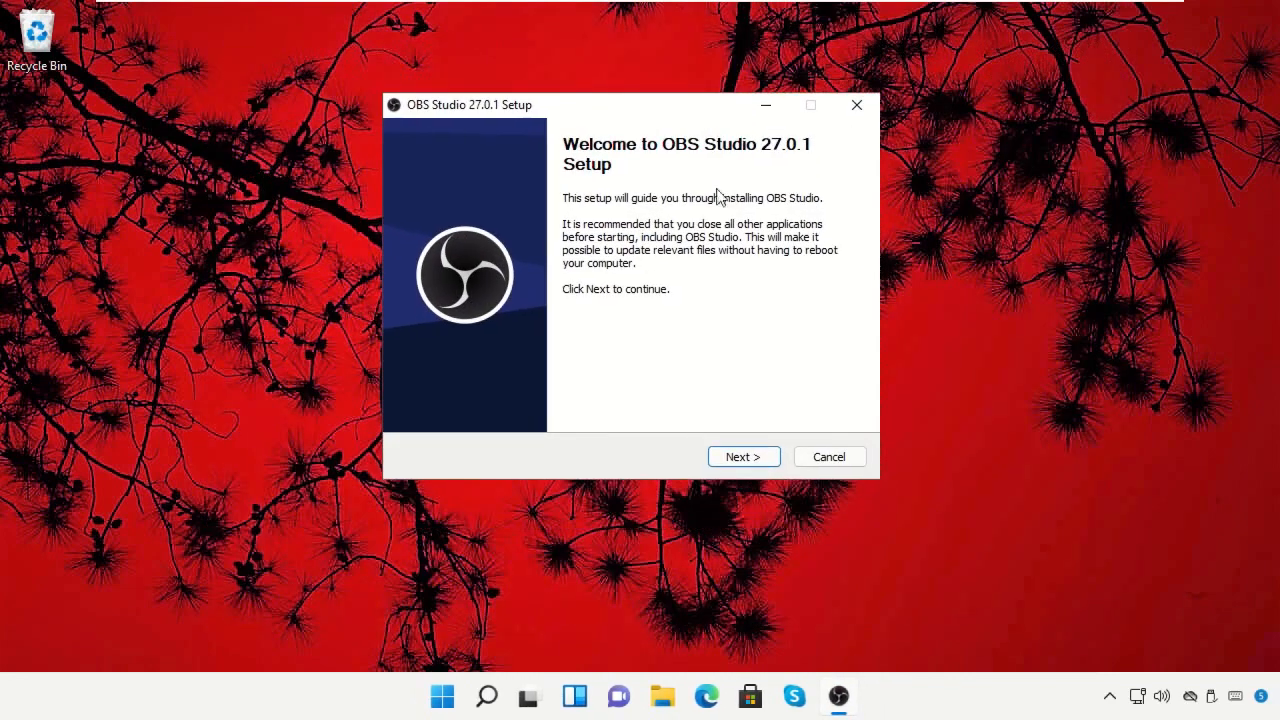
Install OBS Studio 27.0.1 in C:\Program Files\obs-studio and finish the setup with the option to launch it.
{"action": "left_click", "coordinate": [743, 457]}
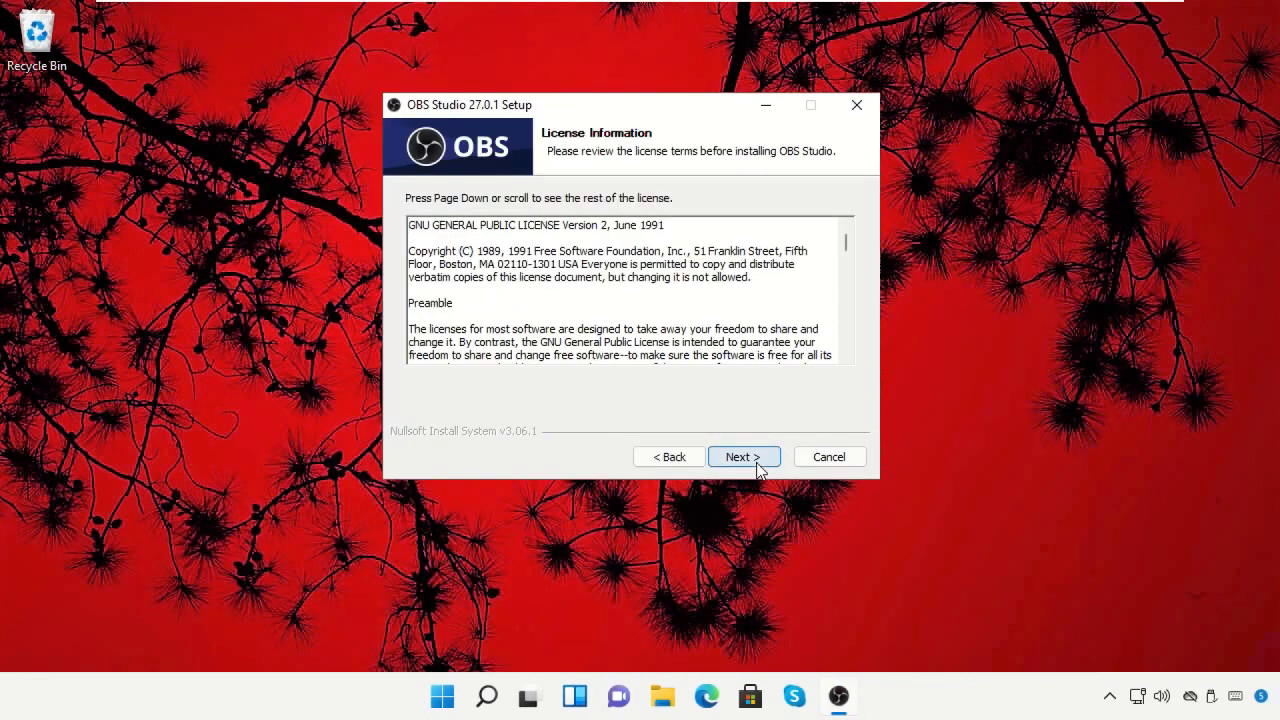
{"action": "left_click", "coordinate": [757, 464]}
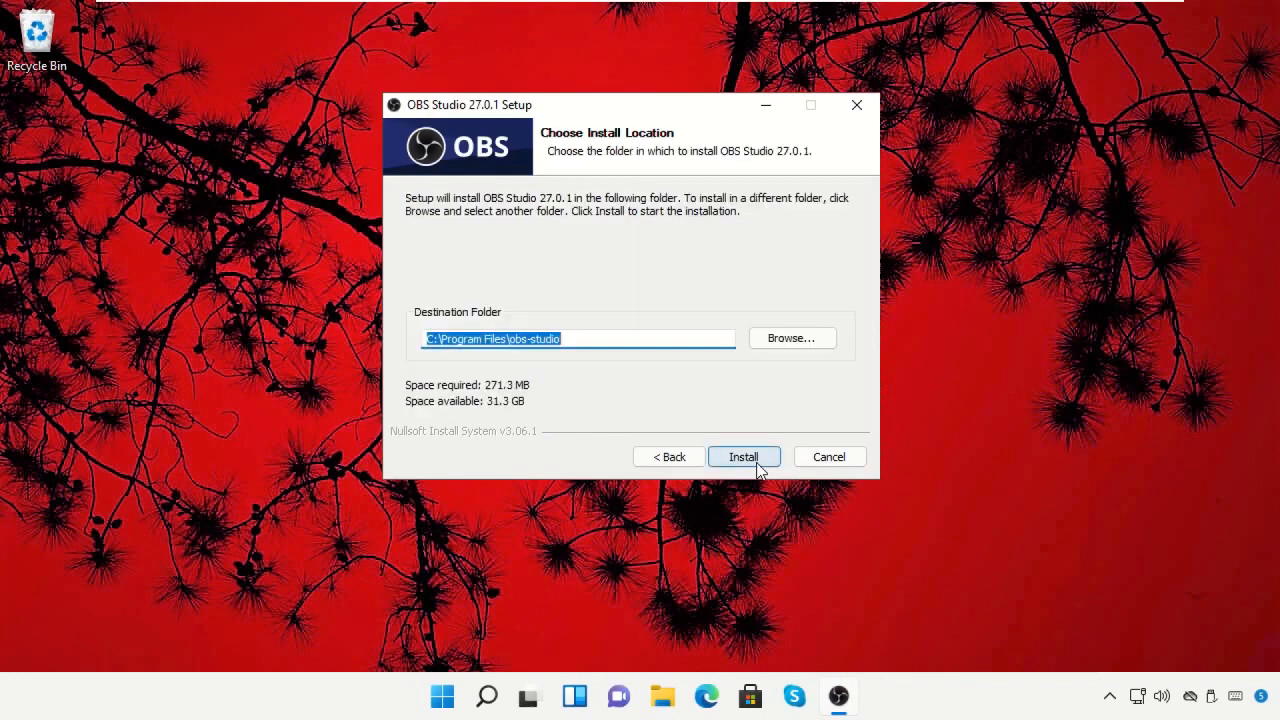
{"action": "left_click", "coordinate": [757, 467]}
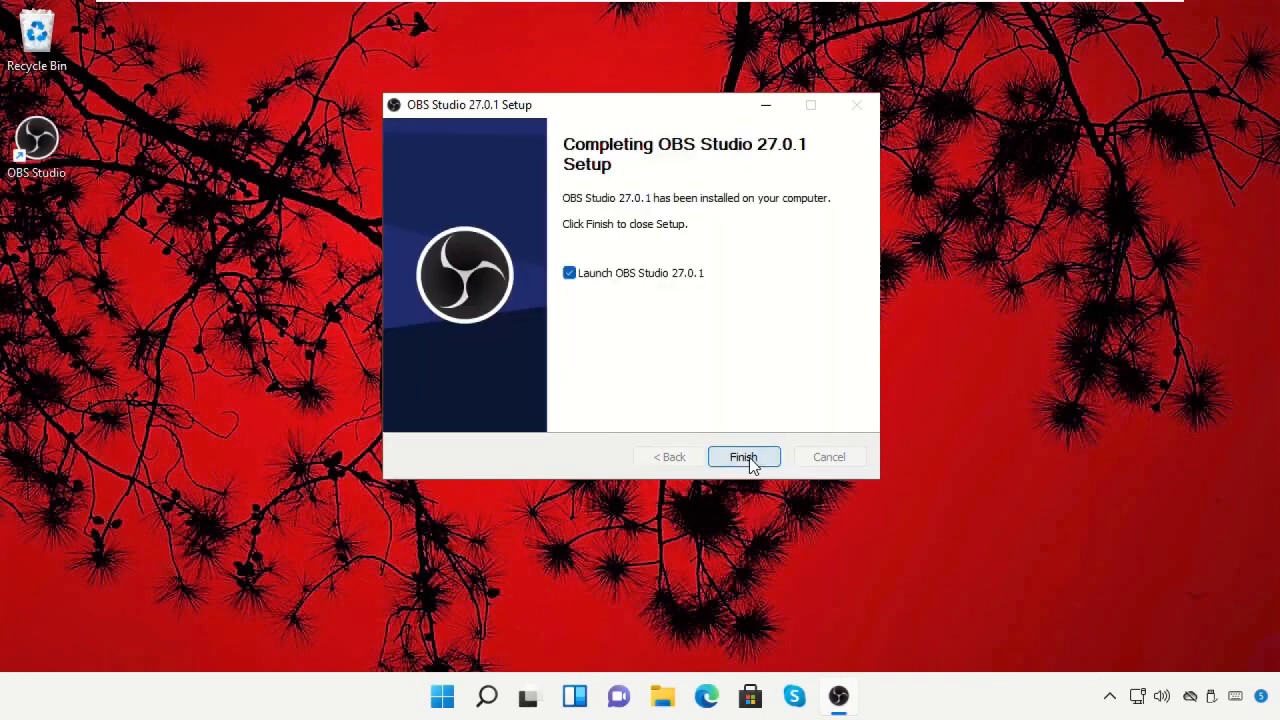
{"action": "left_click", "coordinate": [745, 458]}
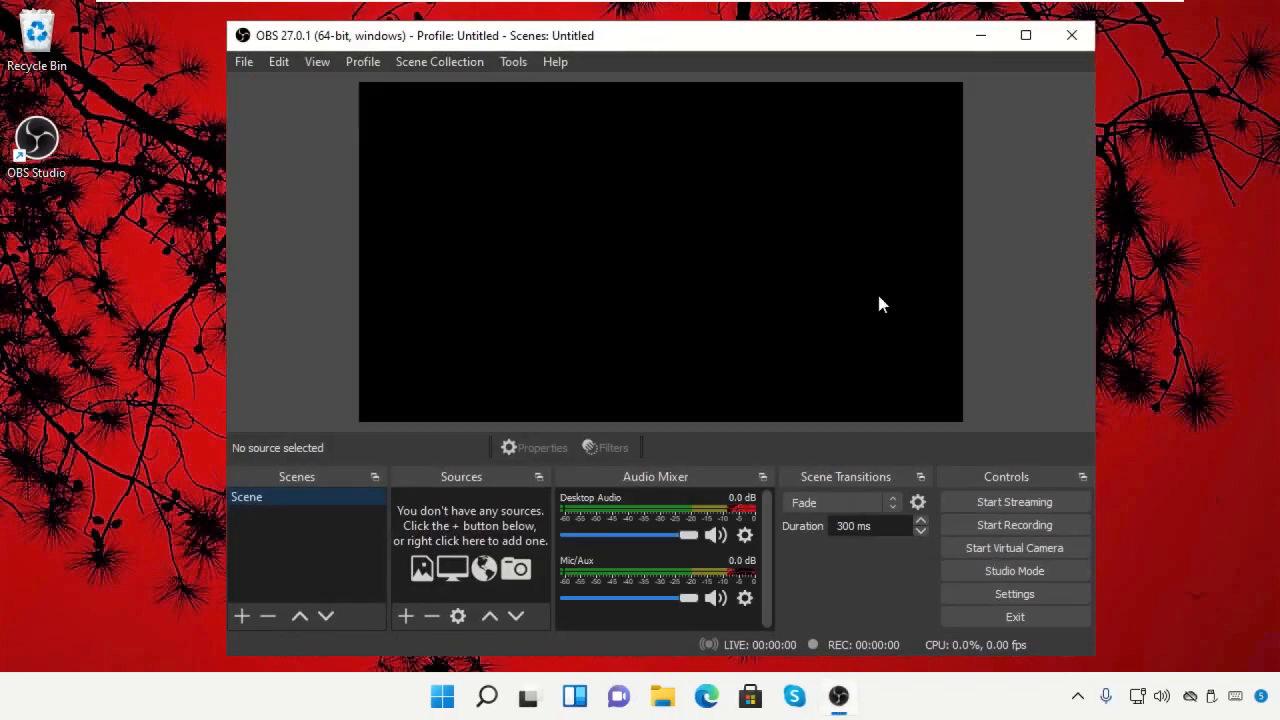
Add a new visible Display Capture source for Display 1 (Primary Monitor), with the Automatic capture method and cursor capture.
{"action": "right_click", "coordinate": [484, 497]}
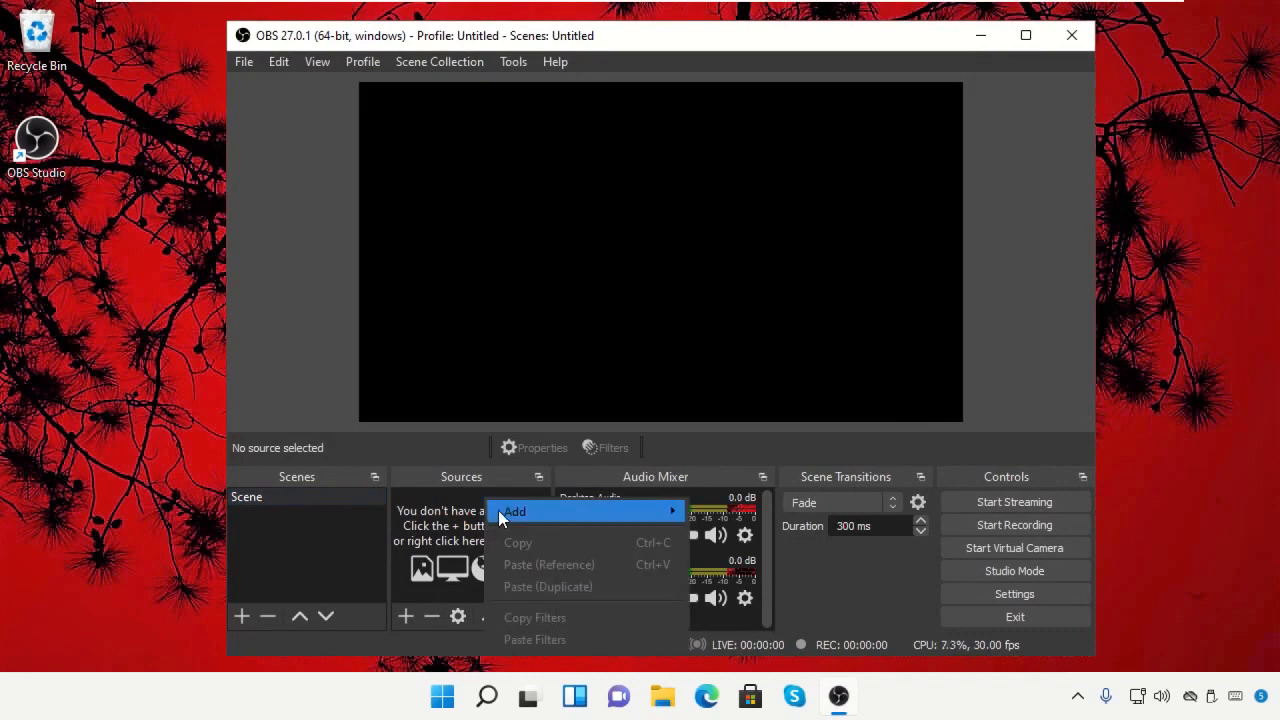
{"action": "mouse_move", "coordinate": [498, 510]}
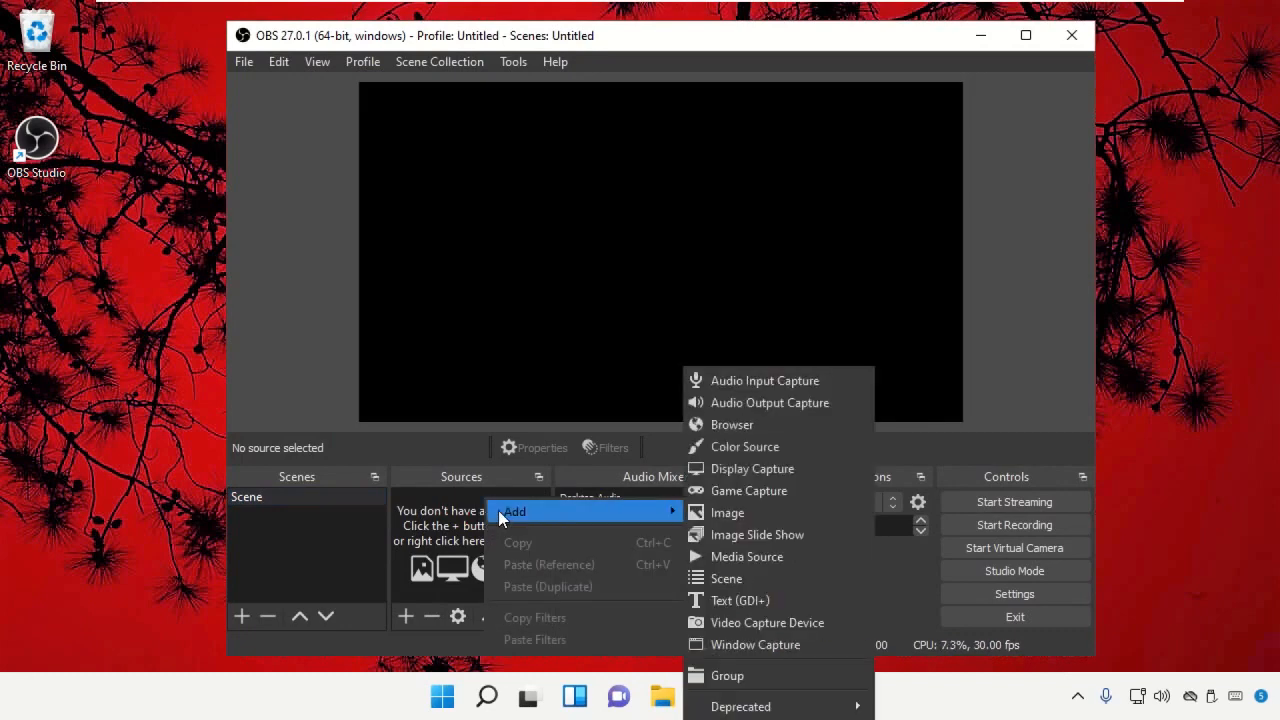
{"action": "left_click", "coordinate": [757, 476]}
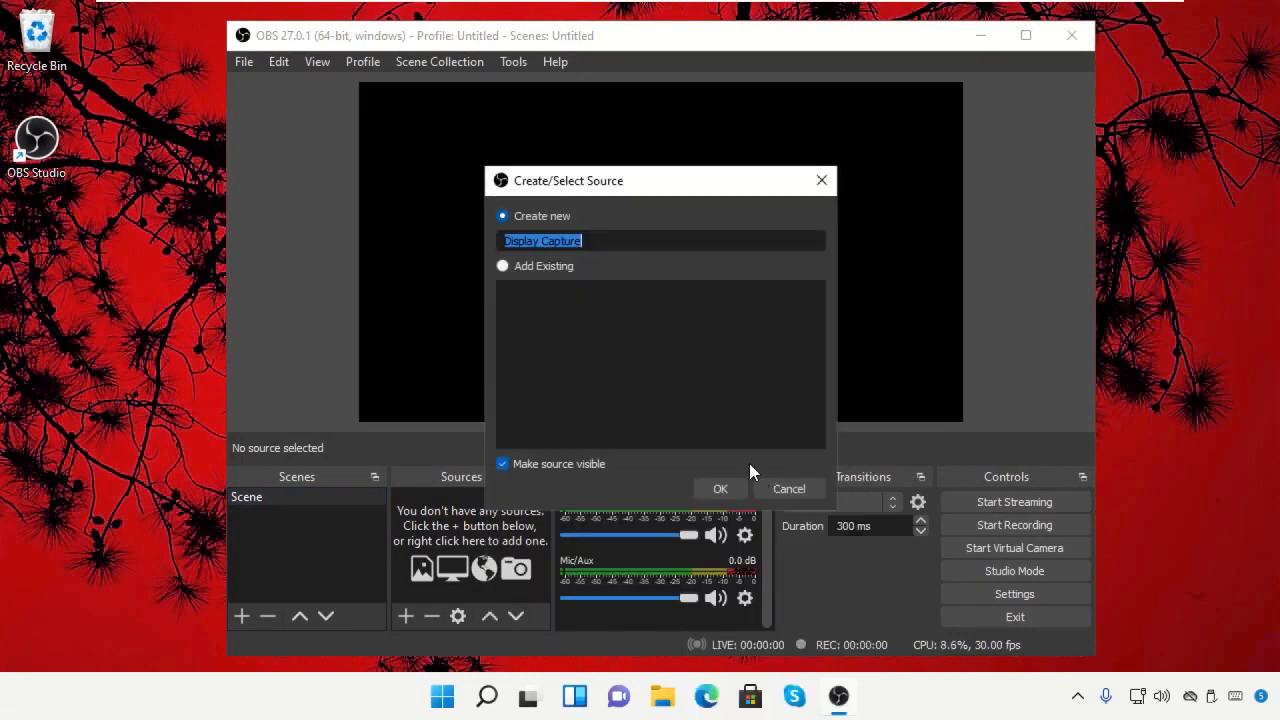
{"action": "left_click", "coordinate": [732, 490]}
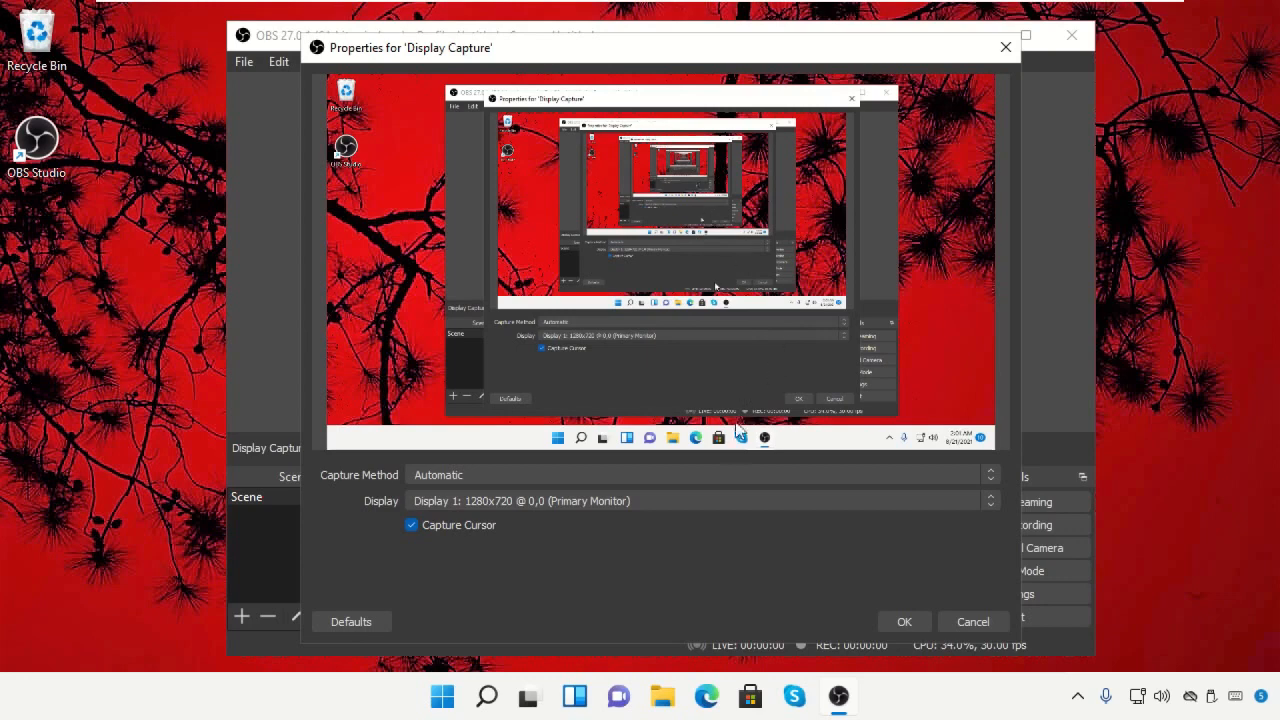
{"action": "left_click", "coordinate": [728, 475]}
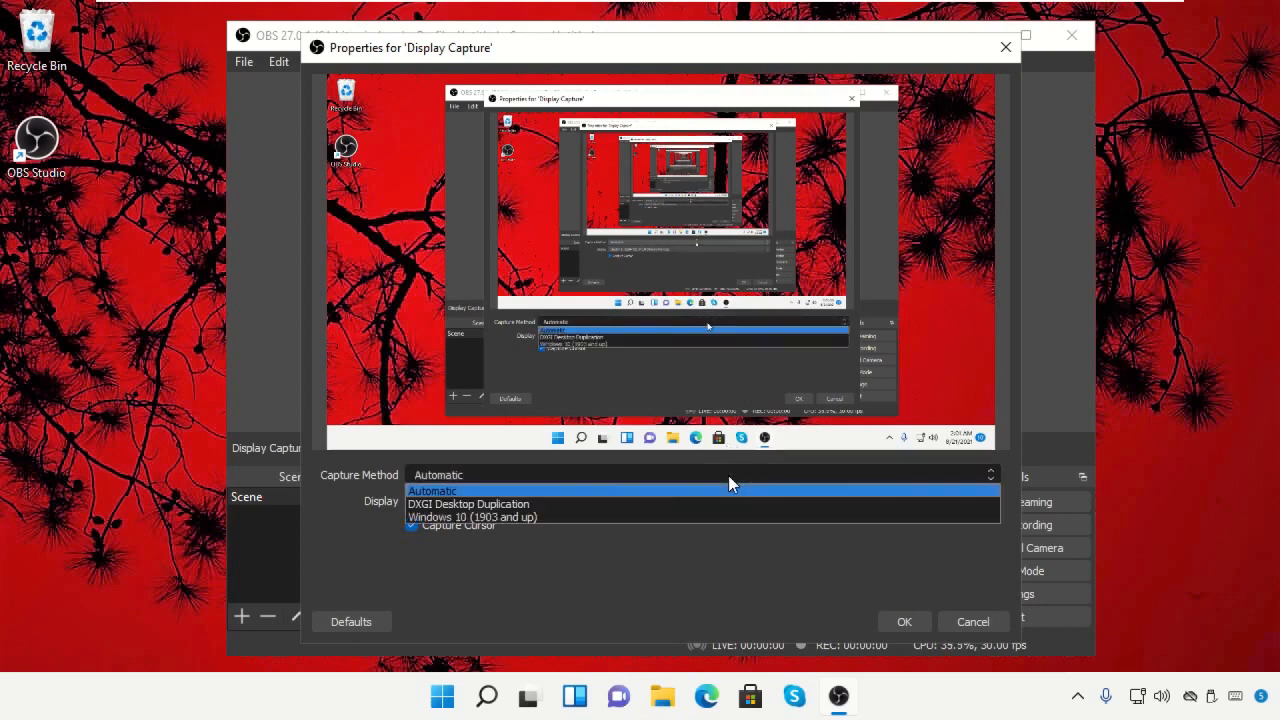
{"action": "left_click", "coordinate": [728, 476]}
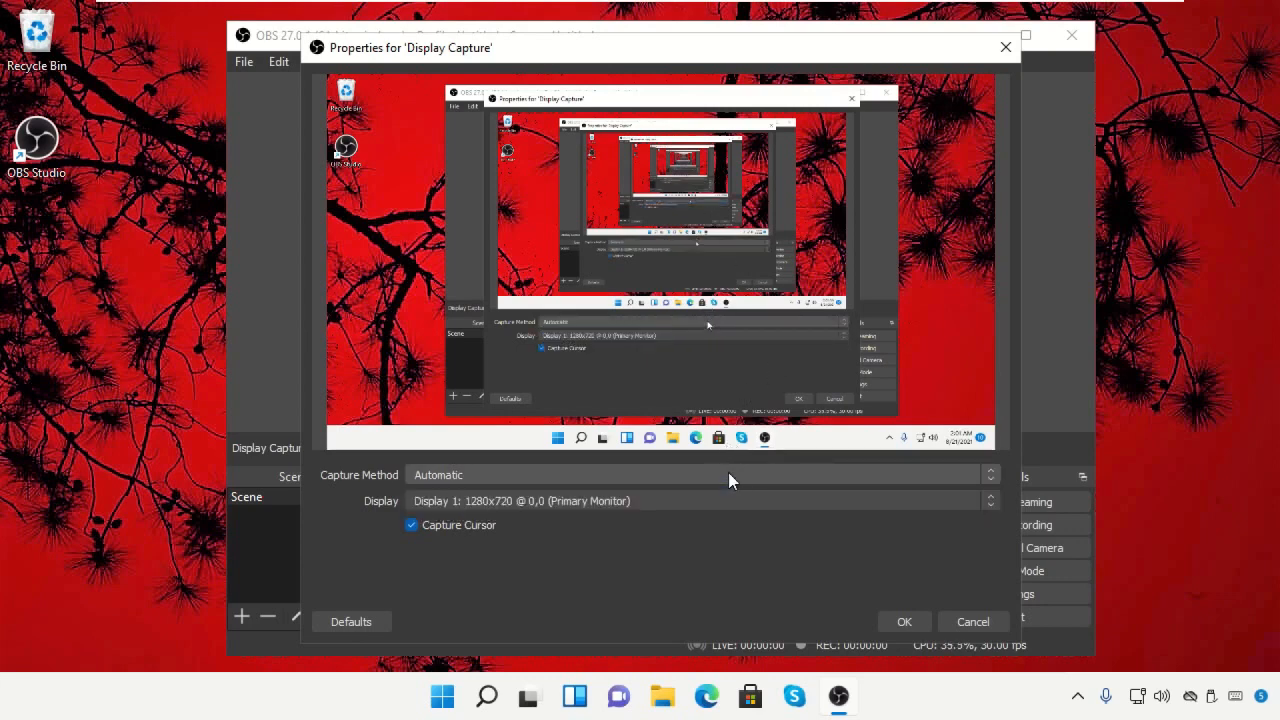
{"action": "left_click", "coordinate": [917, 623]}
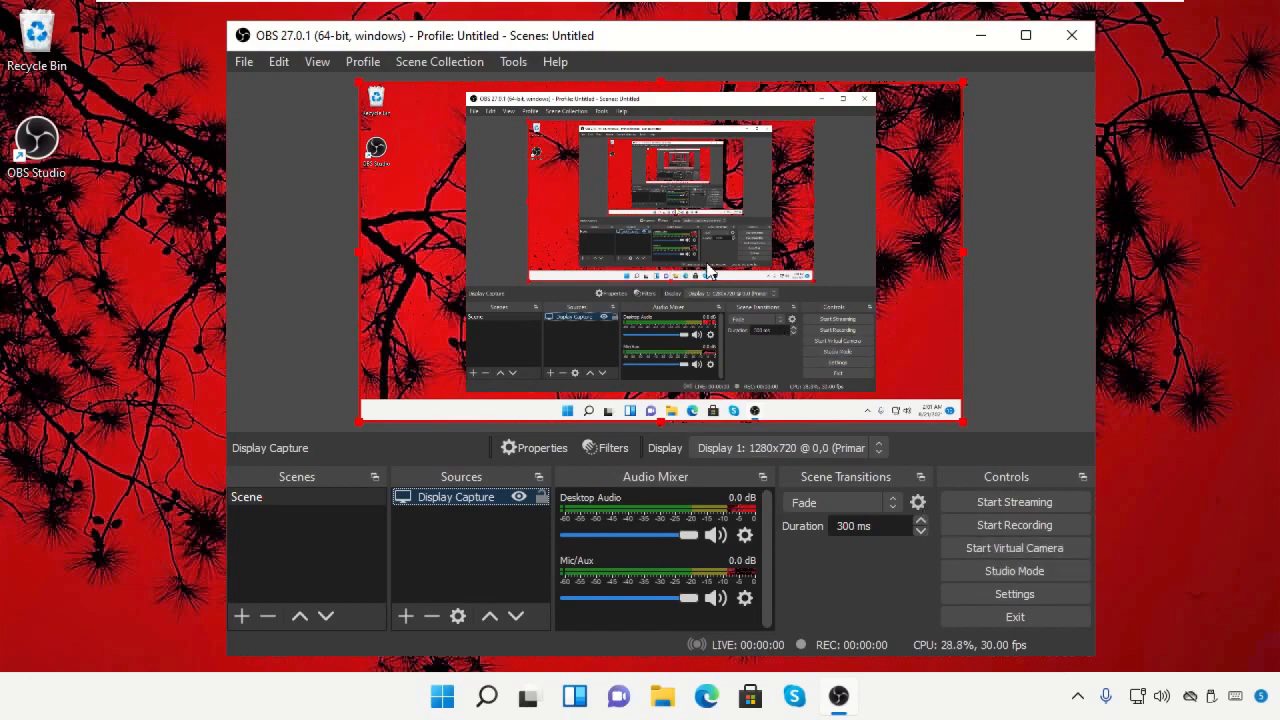
Review the General and Stream settings, and set the output mode to Advanced.
{"action": "left_click", "coordinate": [993, 593]}
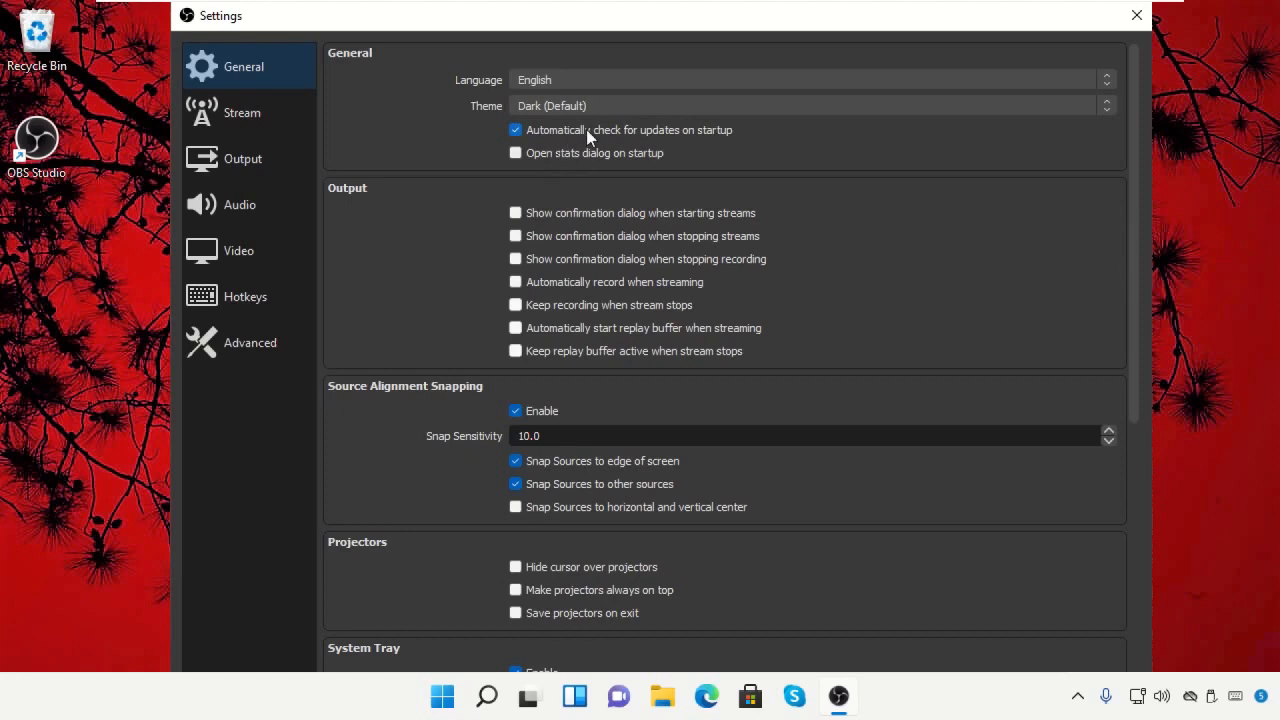
{"action": "scroll", "coordinate": [733, 175], "scroll_direction": "down", "scroll_amount": 1}
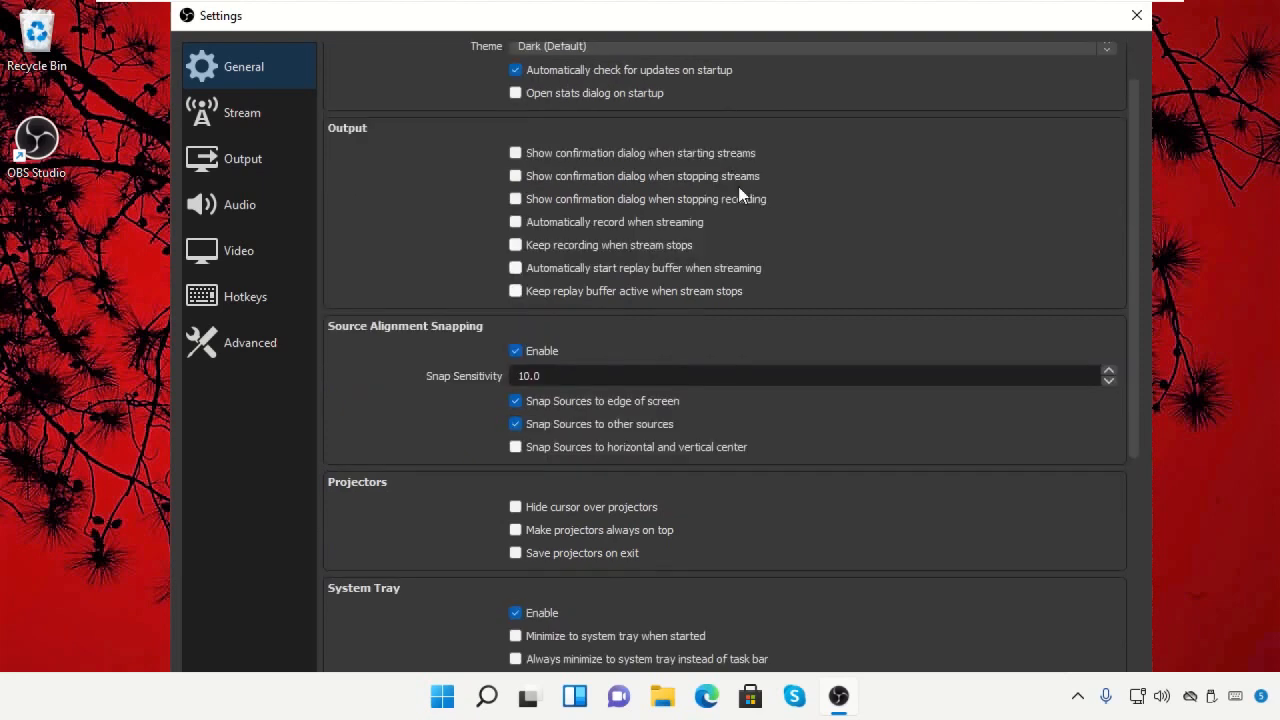
{"action": "scroll", "coordinate": [738, 186], "scroll_direction": "up", "scroll_amount": 1}
{"action": "left_click", "coordinate": [258, 112]}
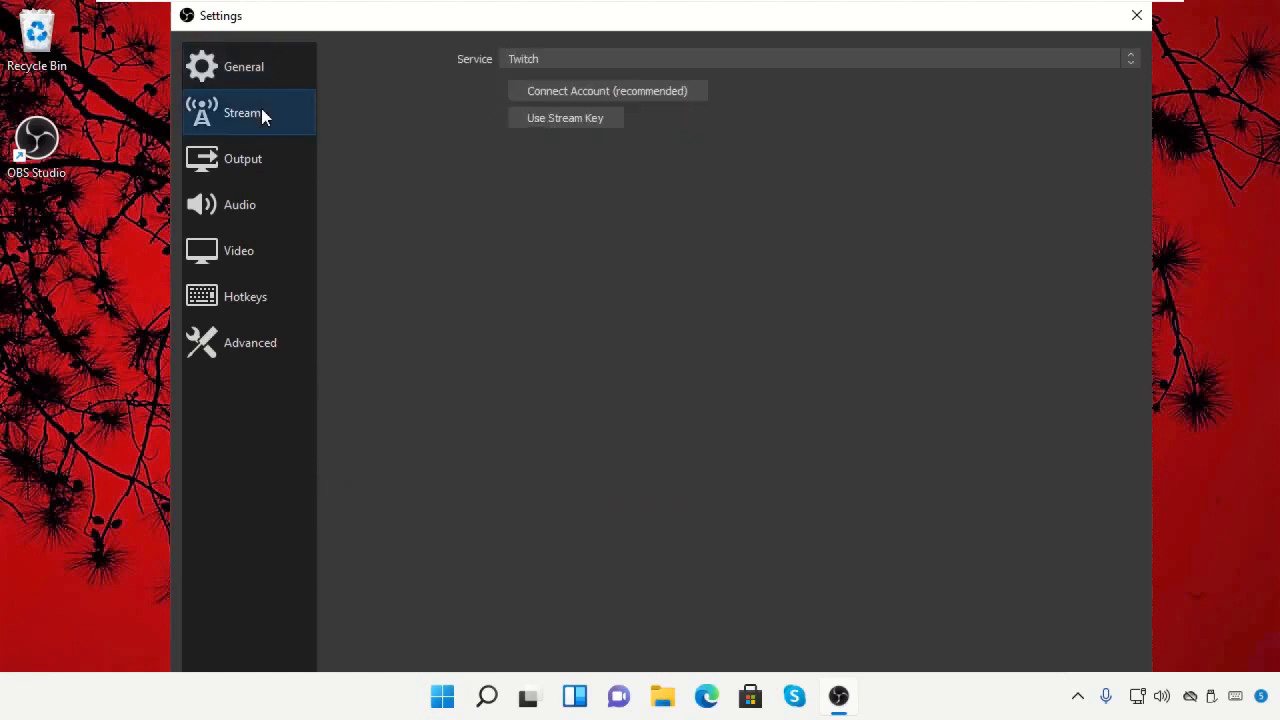
{"action": "left_click", "coordinate": [262, 176]}
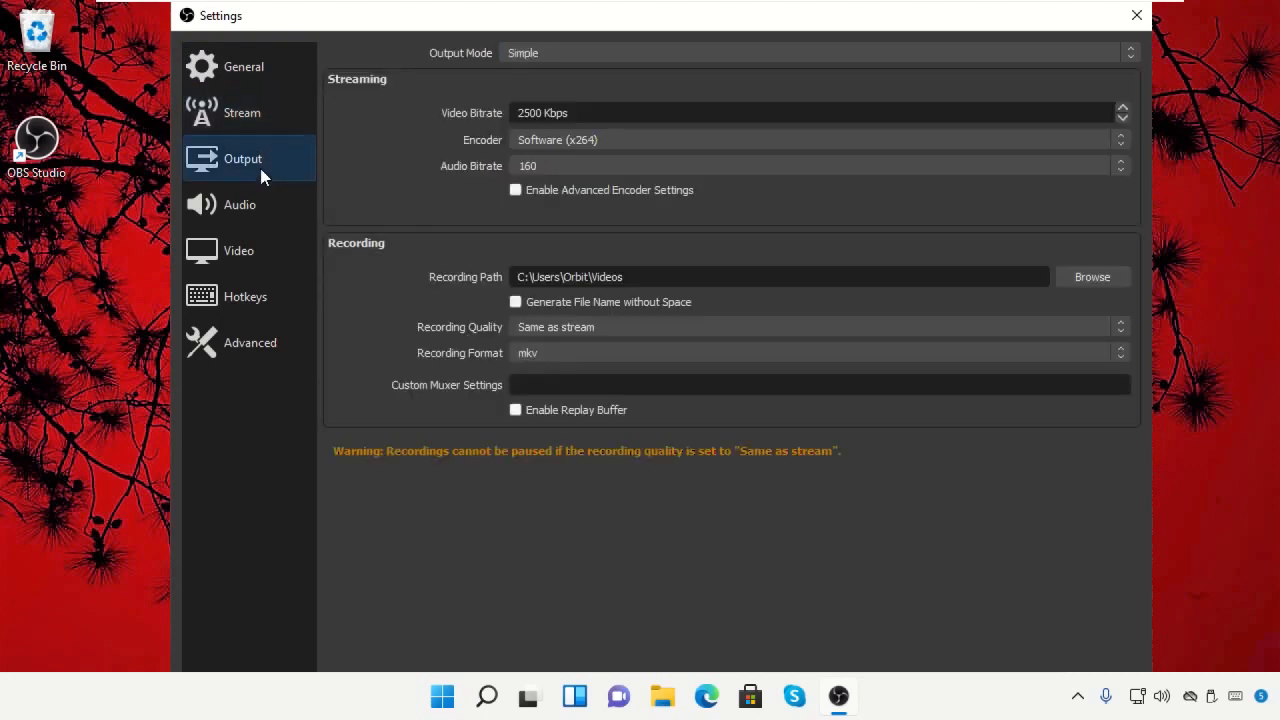
{"action": "left_click", "coordinate": [864, 56]}
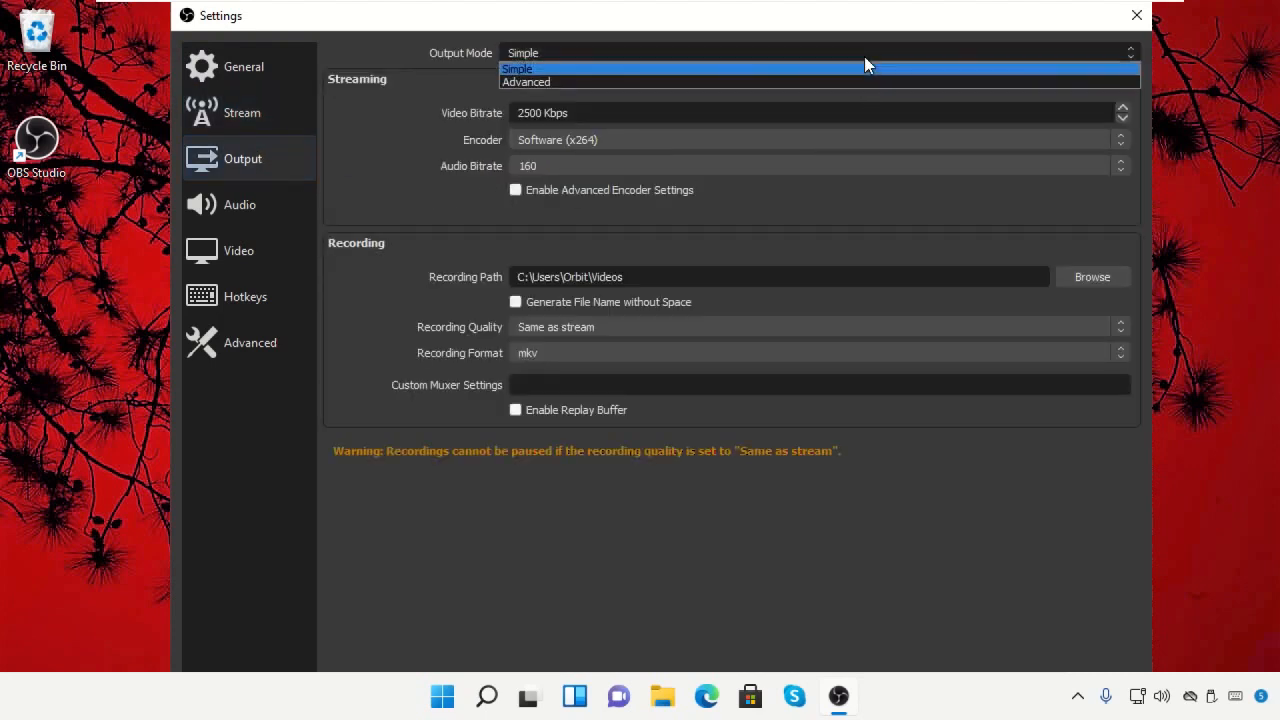
{"action": "left_click", "coordinate": [858, 82]}
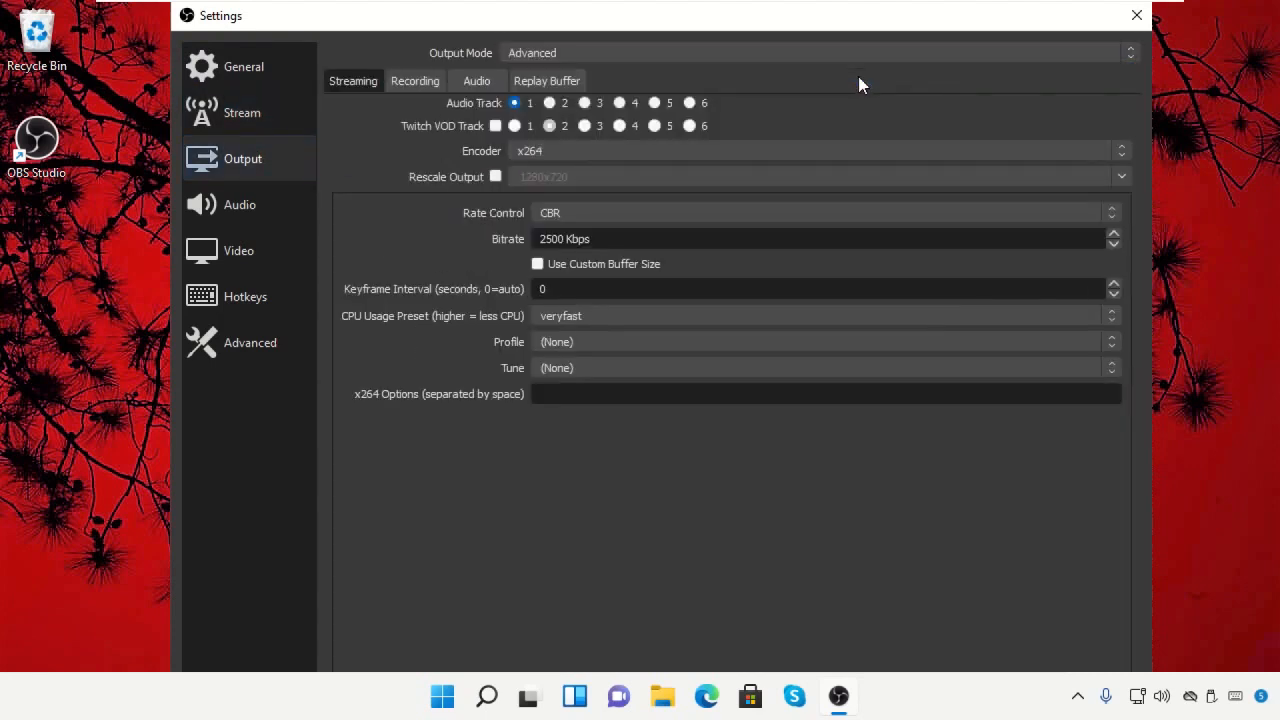
In the advanced recording output settings, keep the type as Standard and enable generating file names without spaces.
{"action": "left_click", "coordinate": [420, 82]}
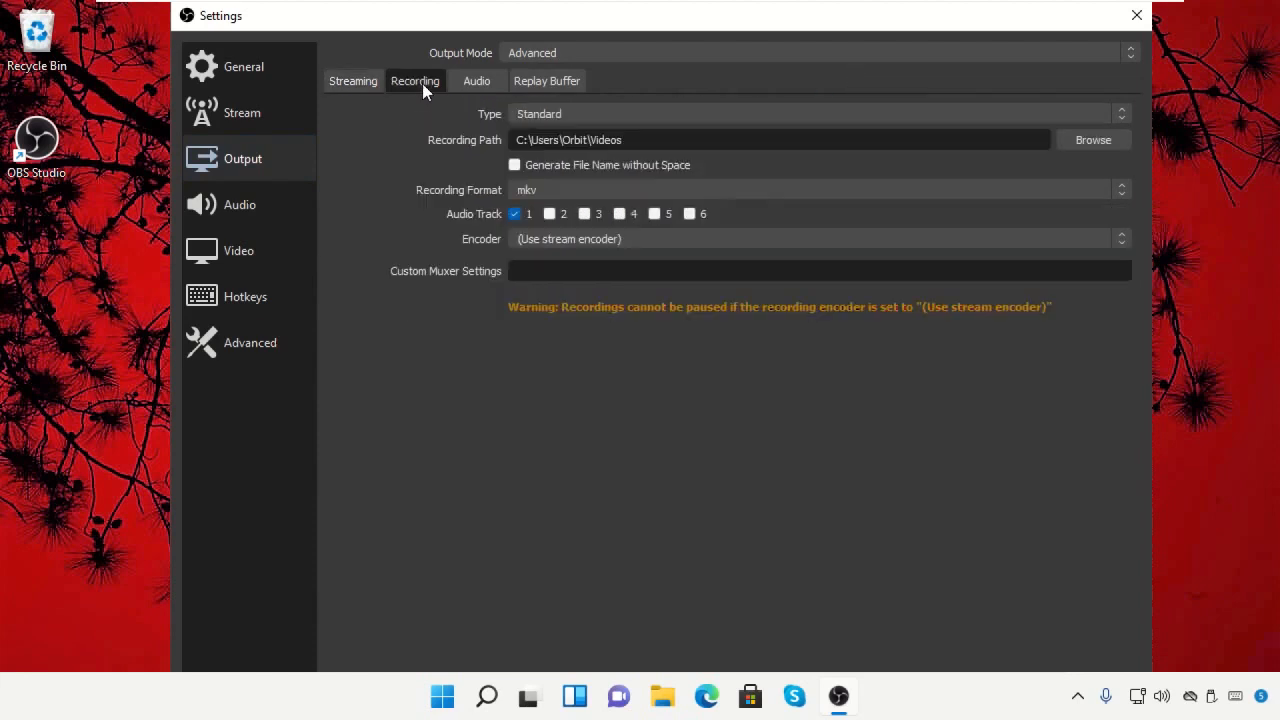
{"action": "left_click", "coordinate": [613, 116]}
{"action": "left_click", "coordinate": [612, 126]}
{"action": "left_click", "coordinate": [516, 166]}
Set the recording path to the Captures folder inside Videos.
{"action": "left_click", "coordinate": [1093, 140]}
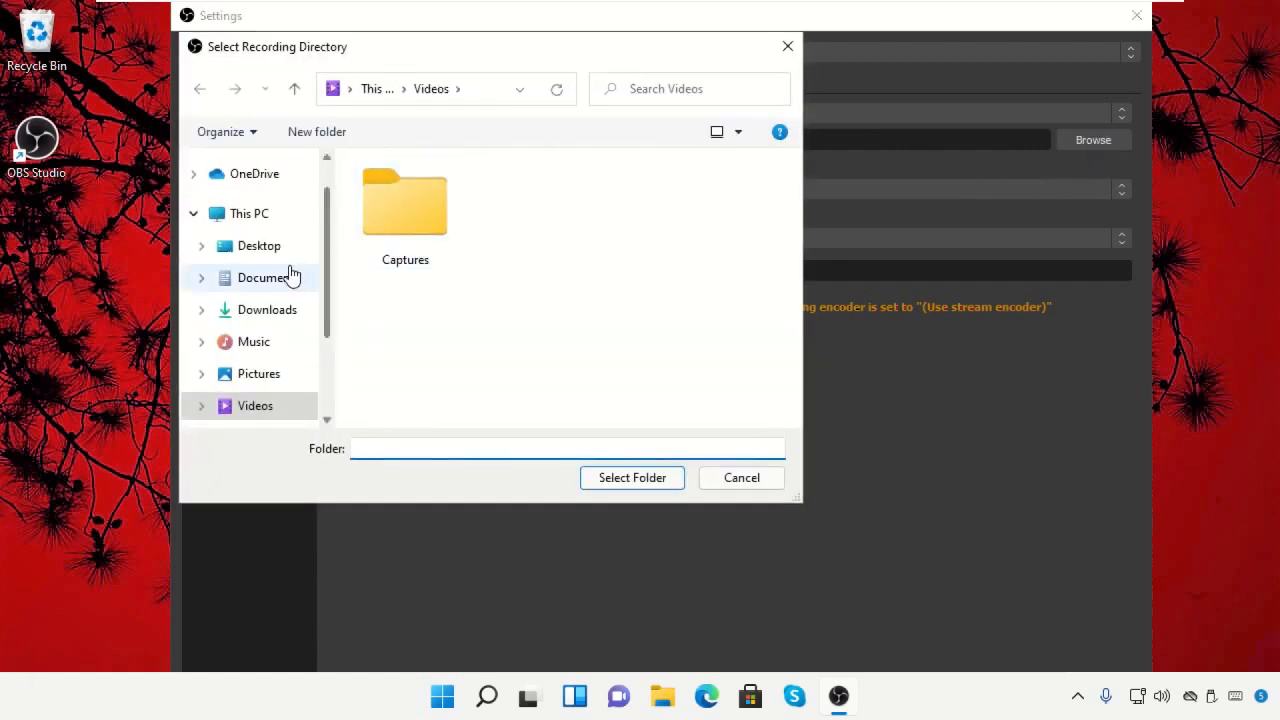
{"action": "scroll", "coordinate": [277, 296], "scroll_direction": "down", "scroll_amount": 1}
{"action": "left_click", "coordinate": [272, 366]}
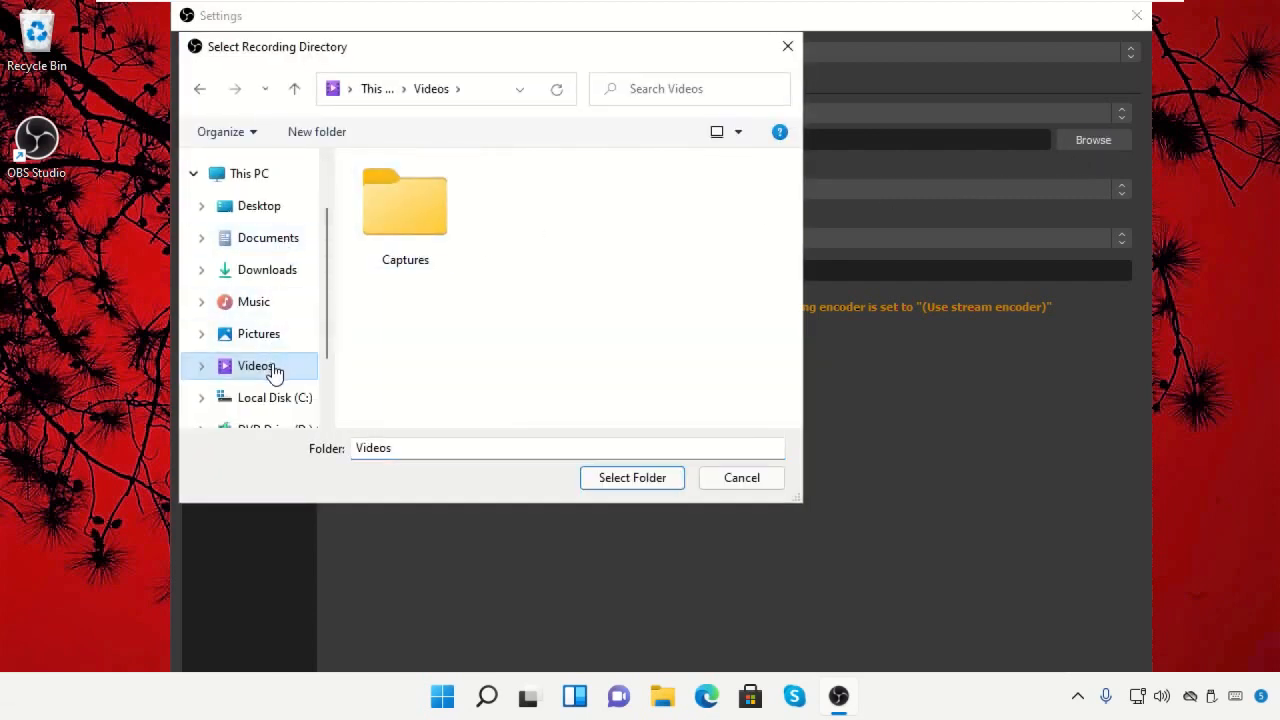
{"action": "left_click", "coordinate": [440, 205]}
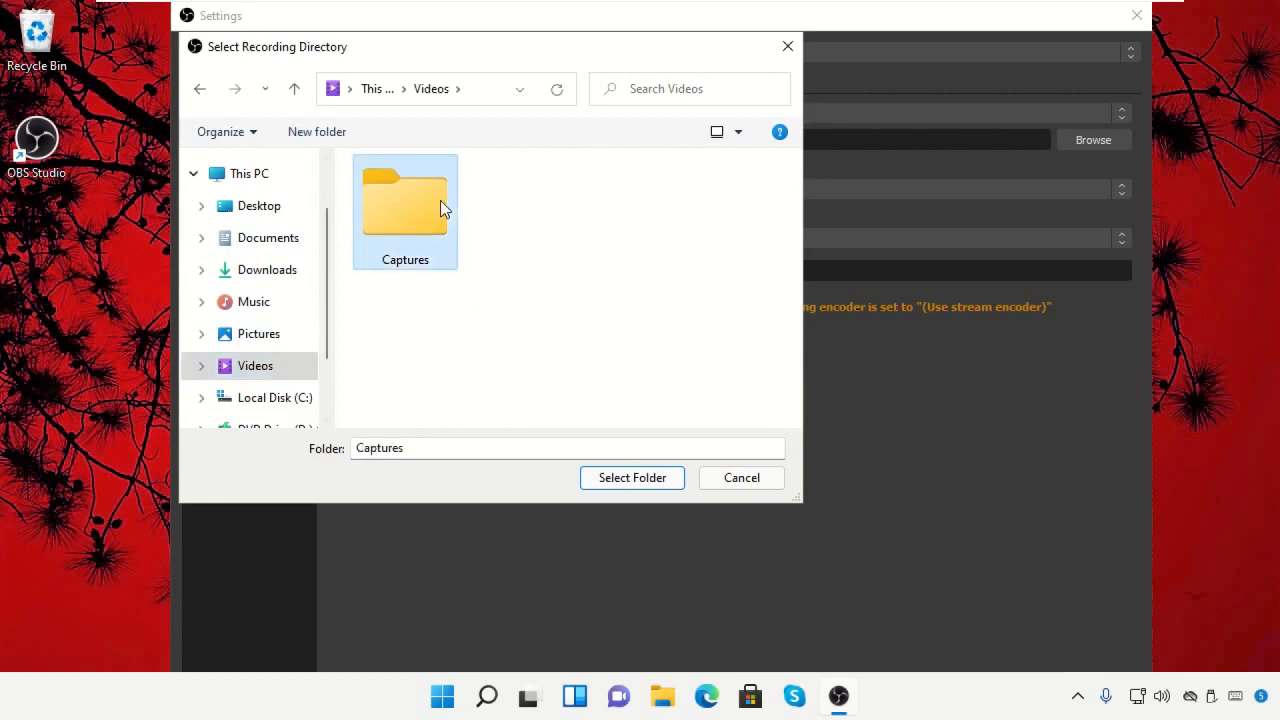
{"action": "left_click", "coordinate": [635, 478]}
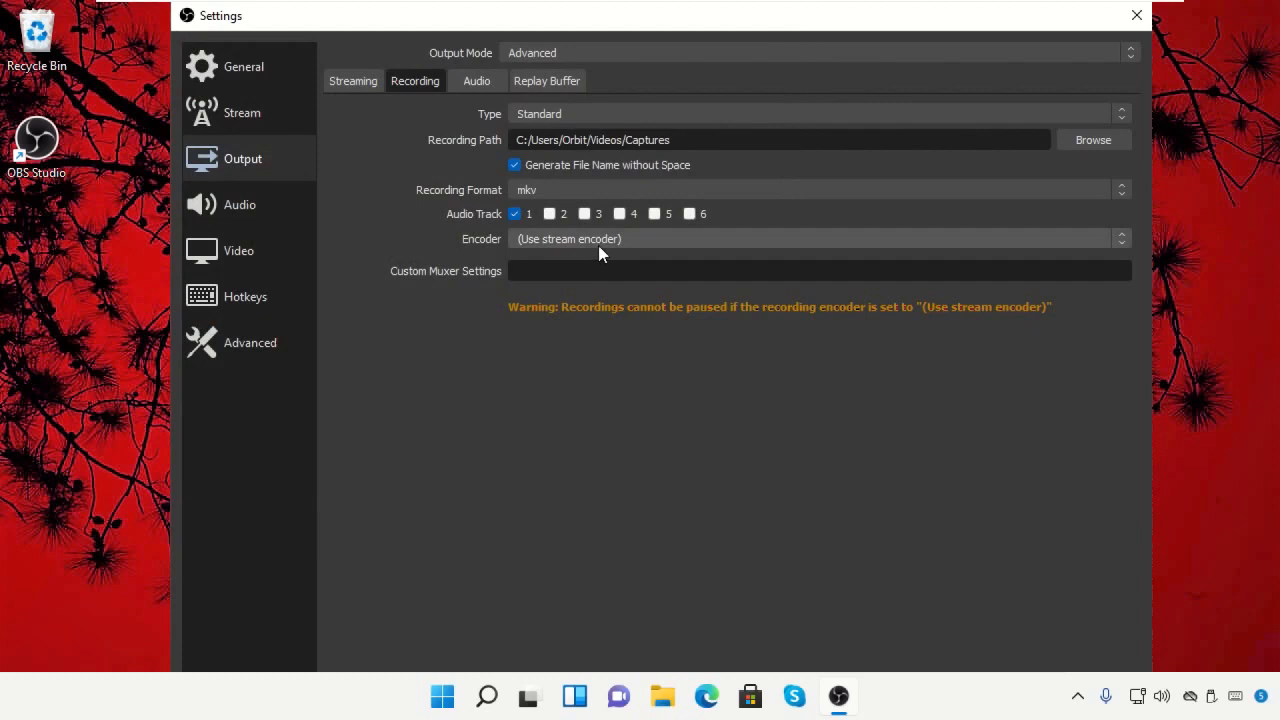
Keep the stream encoder for recordings and set the recording format to mp4.
{"action": "left_click", "coordinate": [598, 245]}
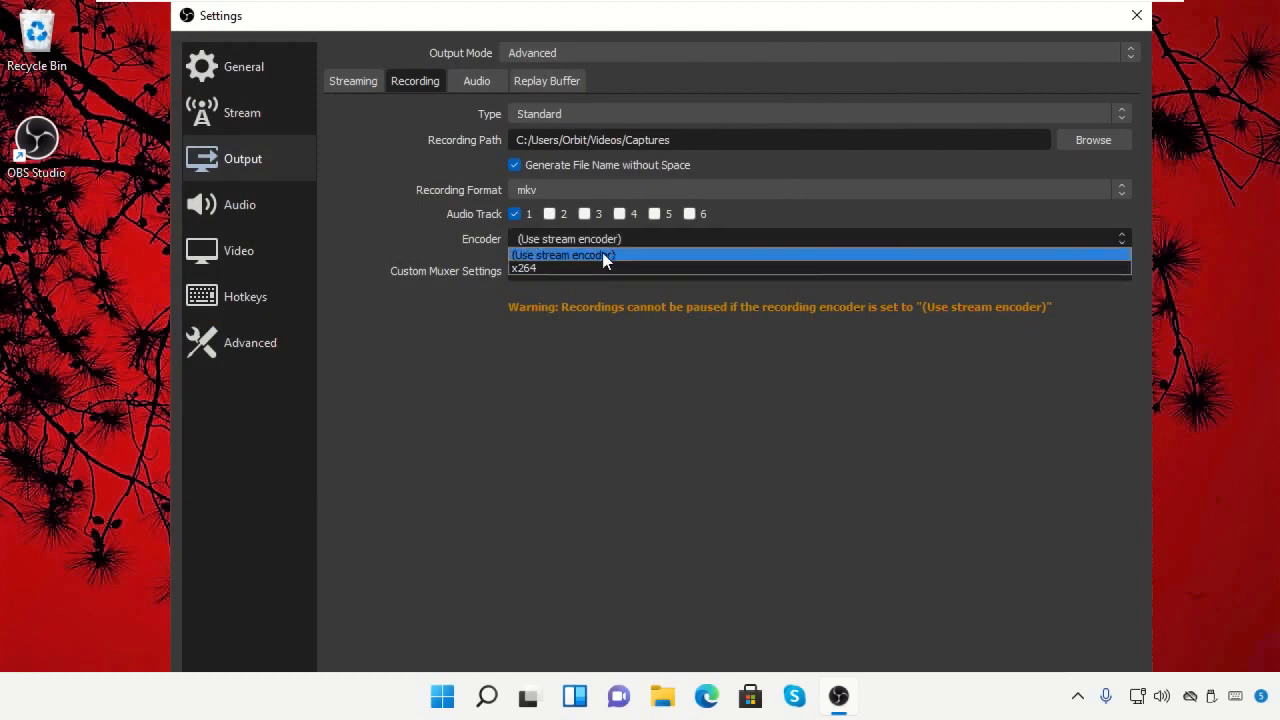
{"action": "left_click", "coordinate": [603, 255]}
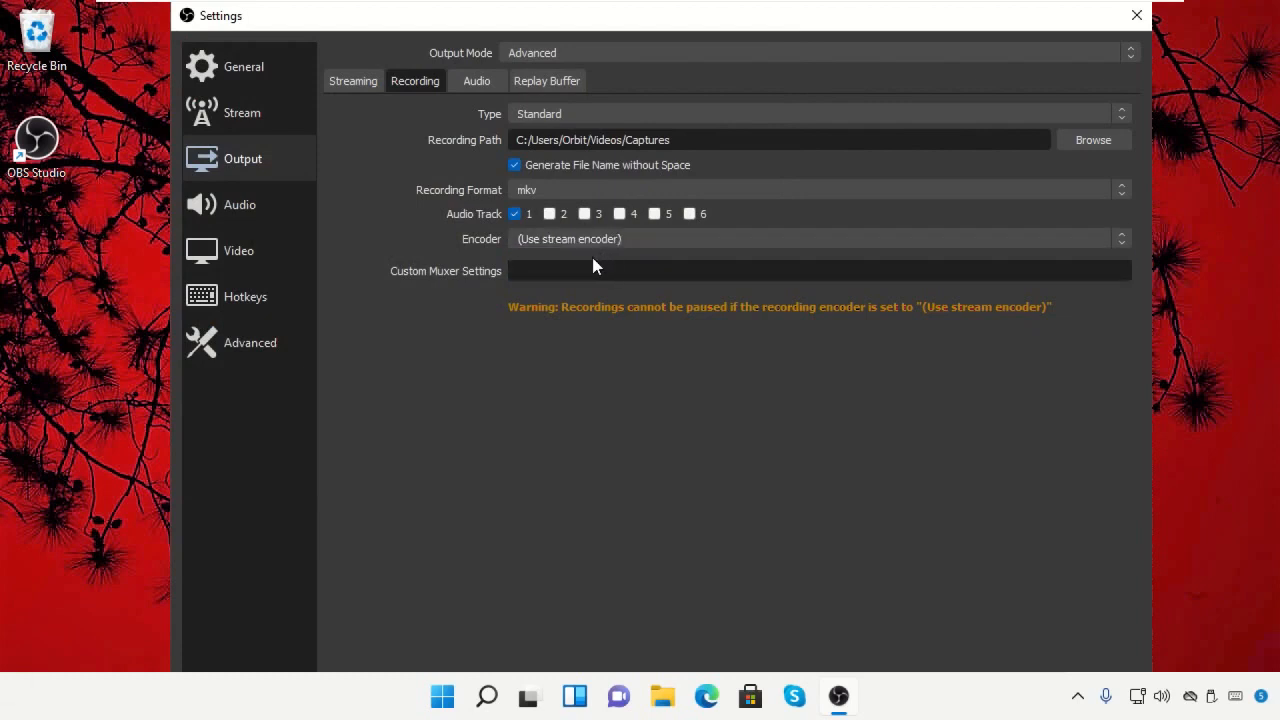
{"action": "left_click", "coordinate": [620, 189]}
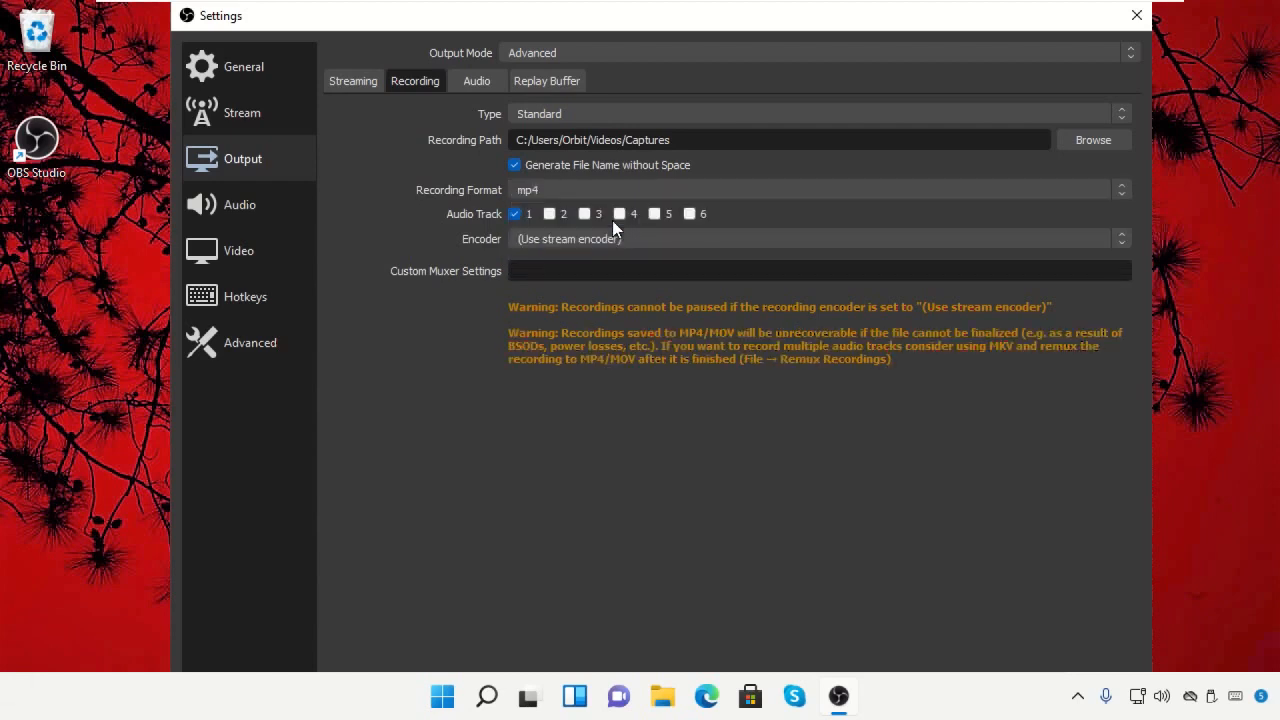
Set the Mic/Auxiliary Audio device to Microphone (High Definition Audio Device).
{"action": "left_click", "coordinate": [260, 204]}
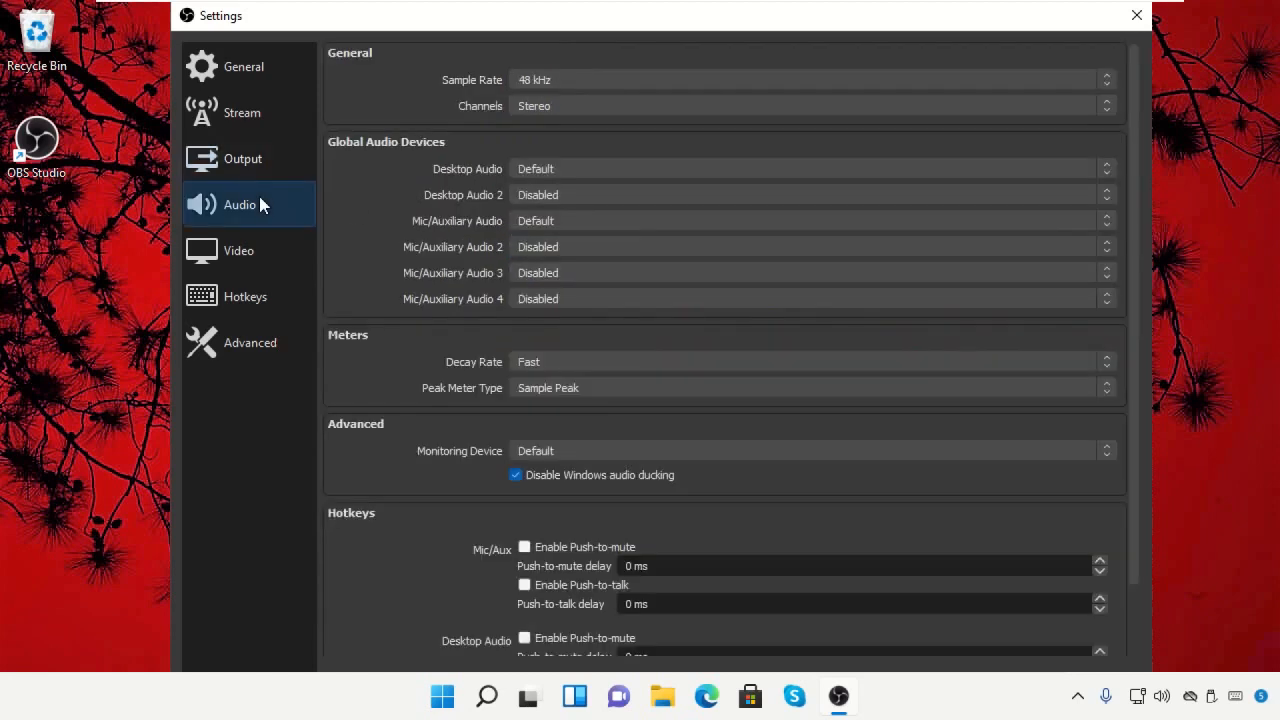
{"action": "left_click", "coordinate": [615, 220]}
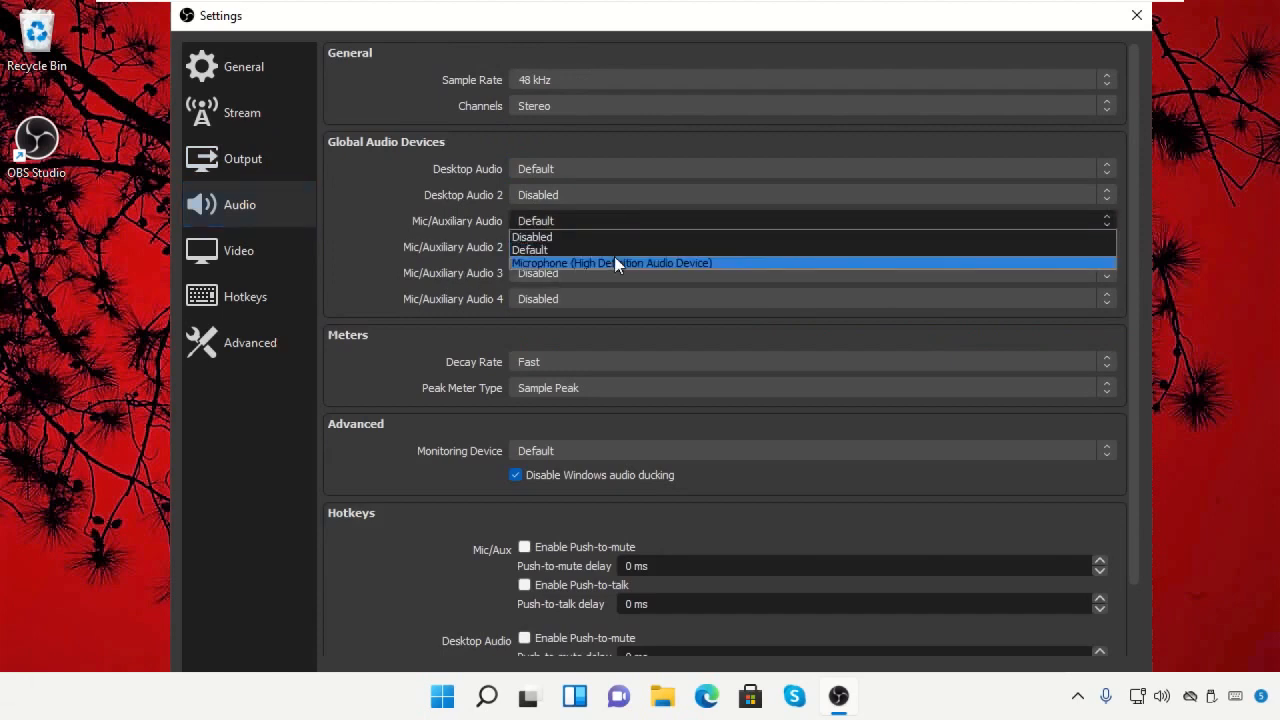
{"action": "left_click", "coordinate": [615, 259]}
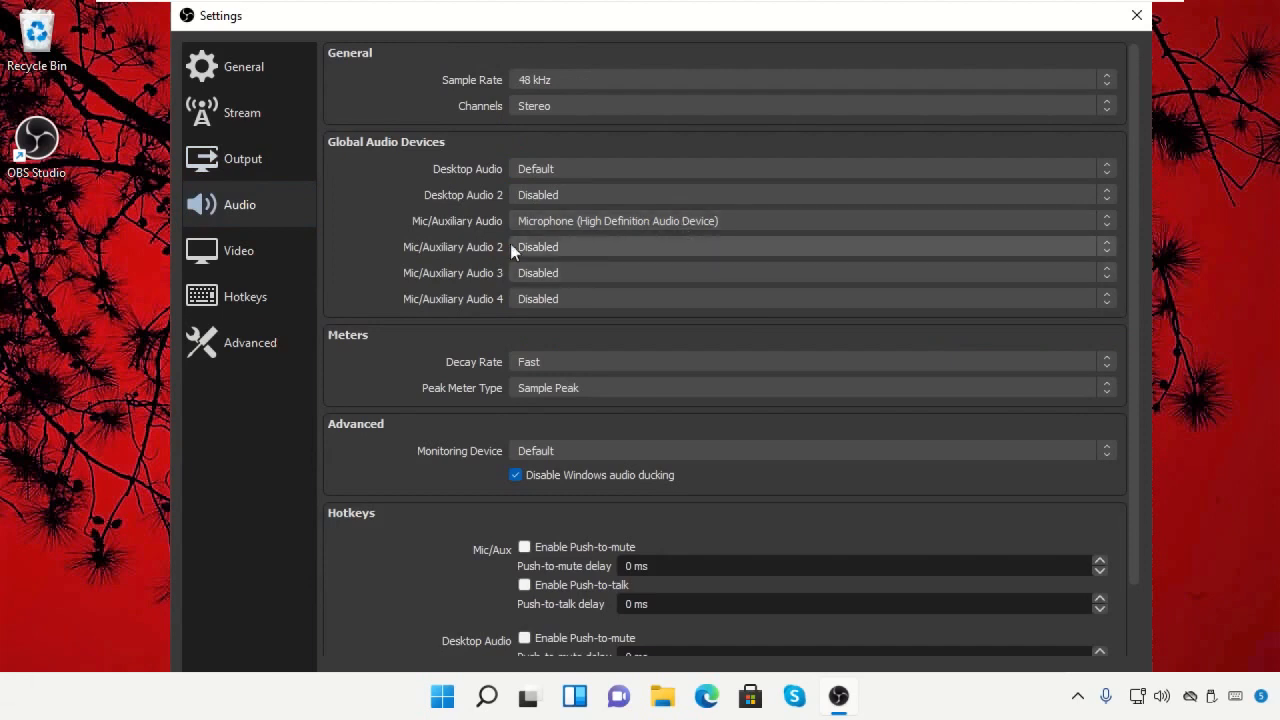
Review the video resolution and FPS settings, then apply all changes and close the settings.
{"action": "left_click", "coordinate": [263, 251]}
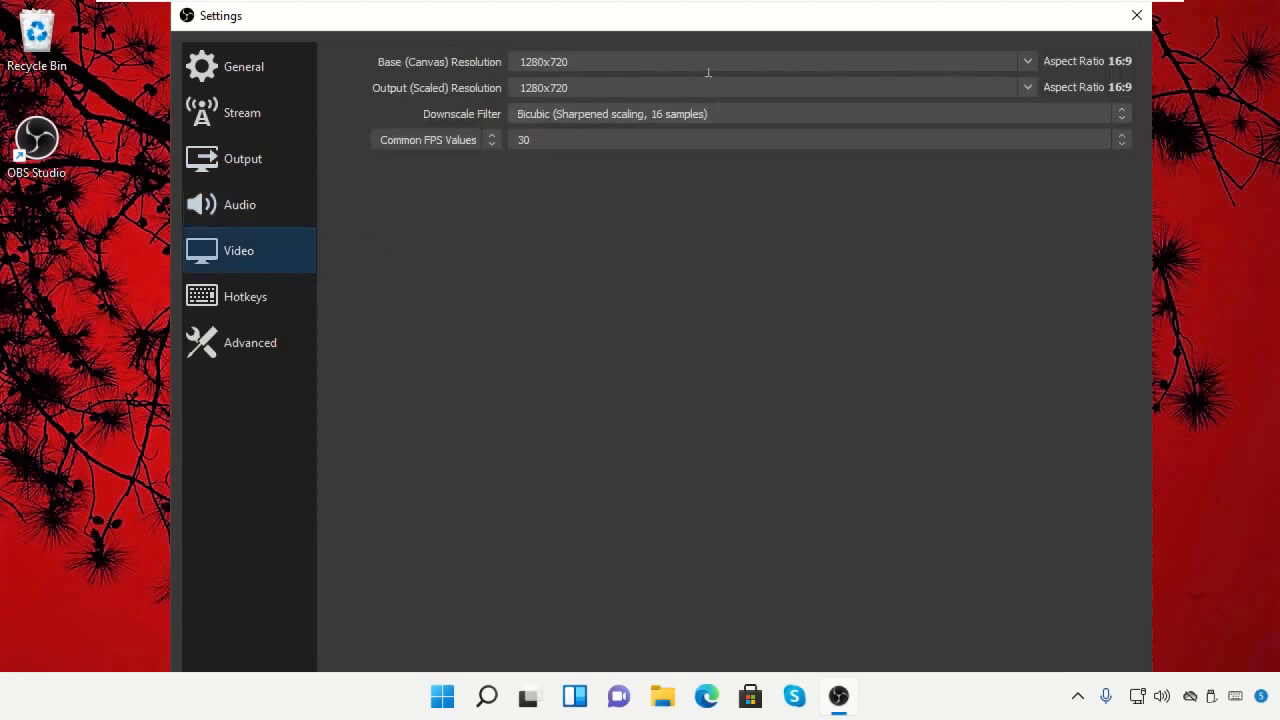
{"action": "mouse_move", "coordinate": [720, 5]}
{"action": "left_mouse_down"}
{"action": "mouse_move", "coordinate": [723, 63]}
{"action": "mouse_move", "coordinate": [720, 17]}
{"action": "left_mouse_up"}
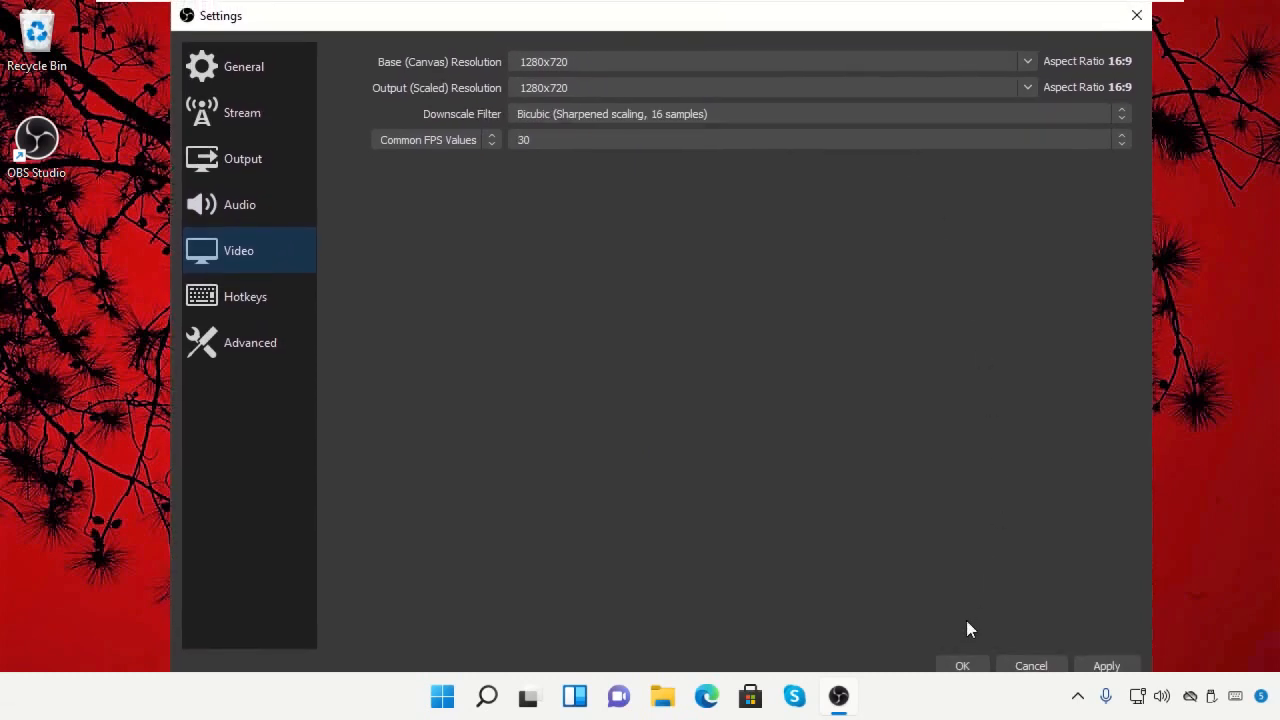
{"action": "left_click", "coordinate": [1100, 666]}
{"action": "left_click", "coordinate": [957, 662]}
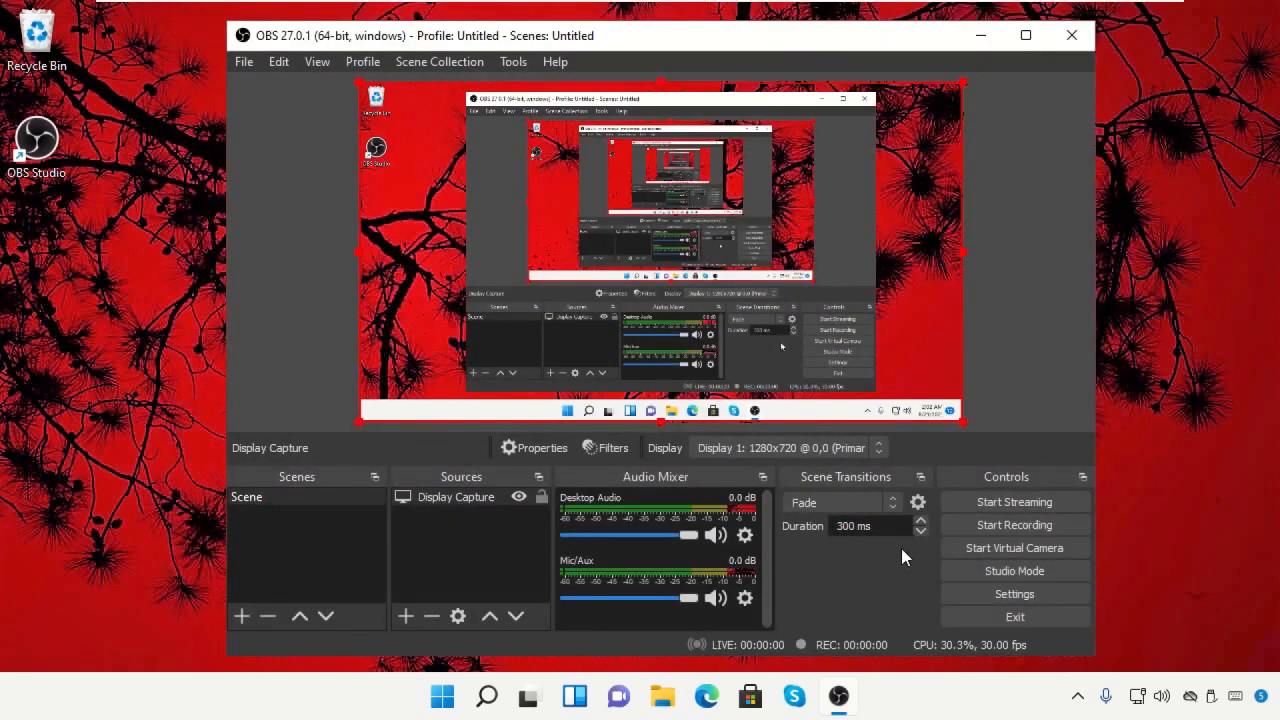
Start recording the display and, with OBS Studio minimised, open the Captures folder inside Videos in File Explorer.
{"action": "left_click", "coordinate": [989, 528]}
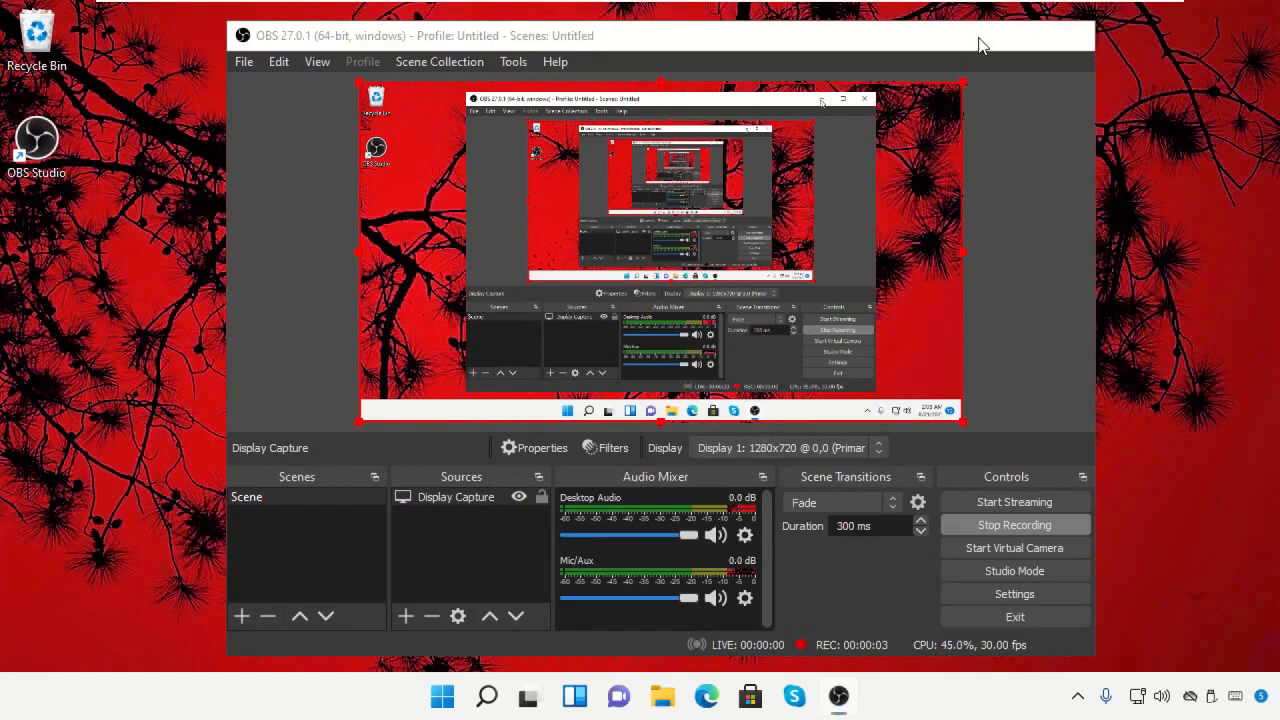
{"action": "left_click", "coordinate": [980, 35]}
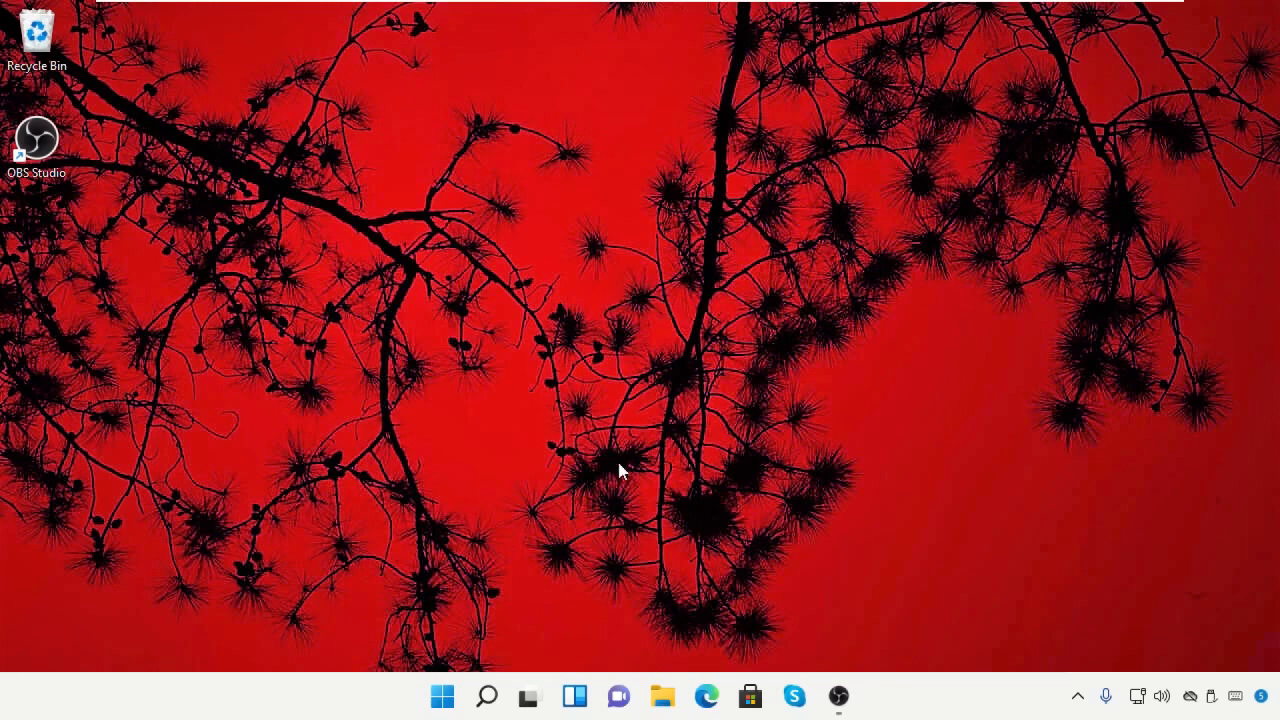
{"action": "left_click", "coordinate": [663, 695]}
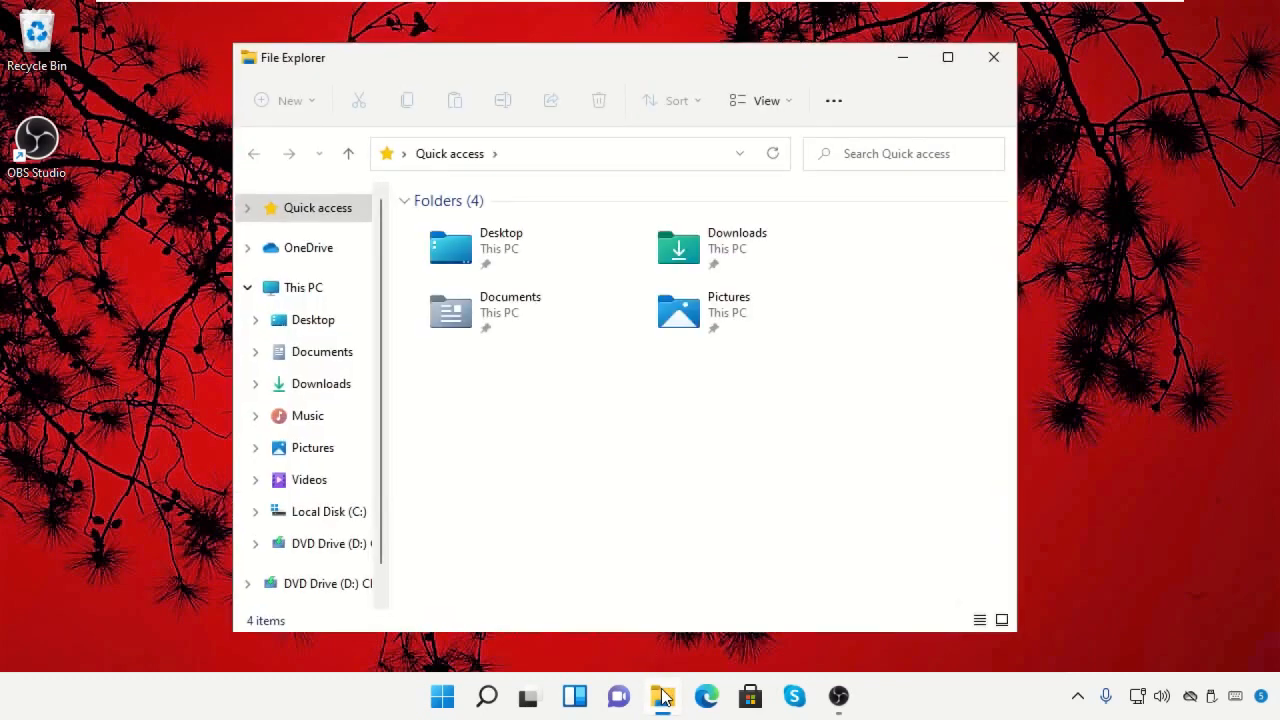
{"action": "left_click", "coordinate": [311, 480]}
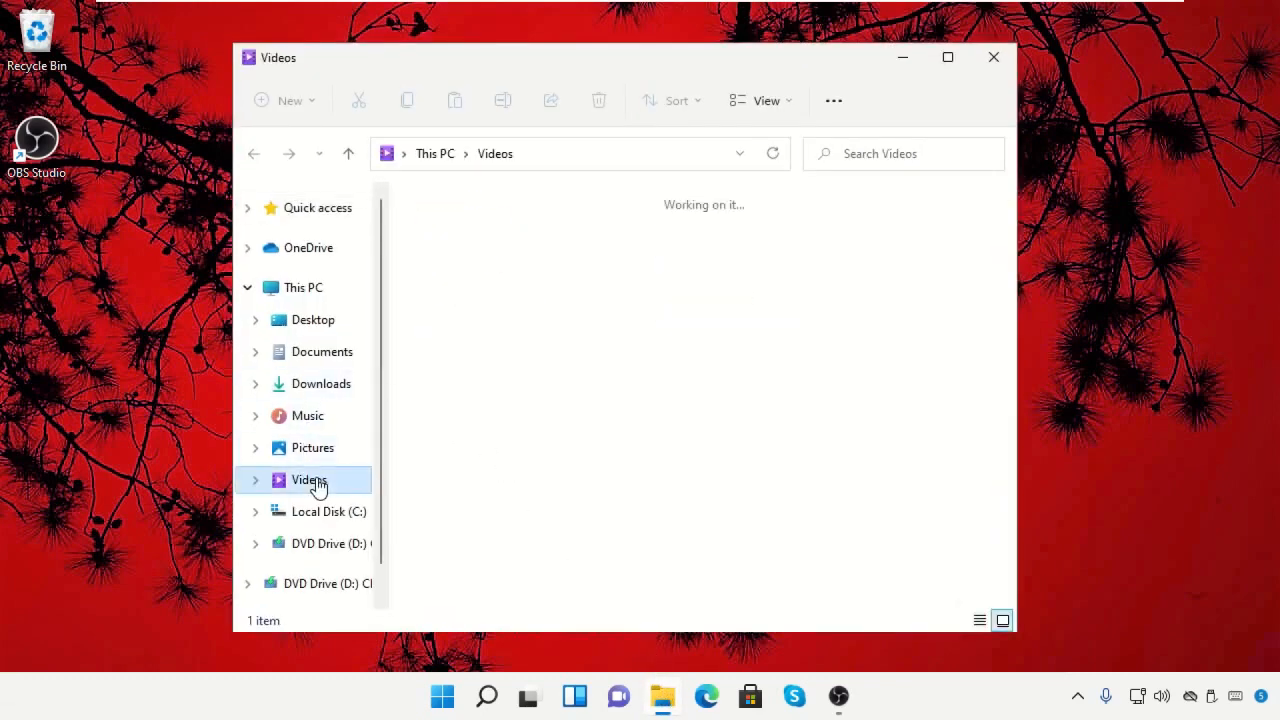
{"action": "double_click", "coordinate": [437, 282]}
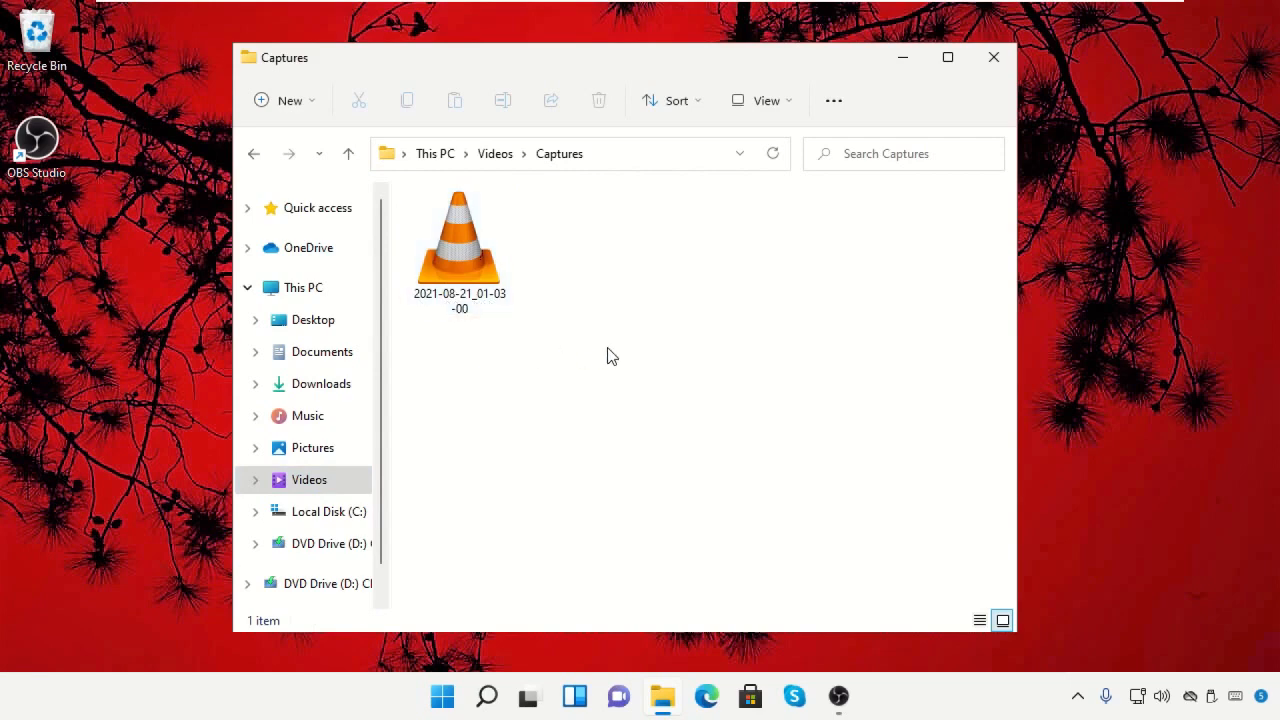
Close the Captures folder window, switch back to OBS Studio and stop the recording.
{"action": "left_click", "coordinate": [994, 57]}
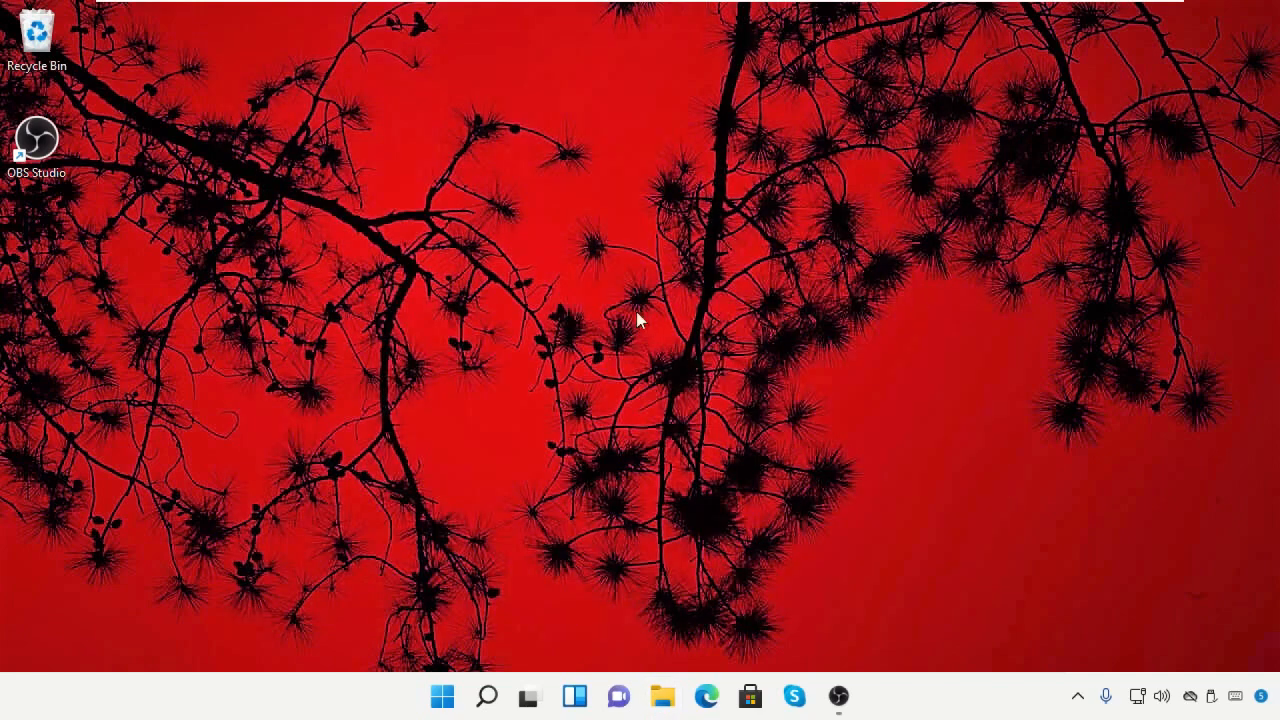
{"action": "left_click", "coordinate": [838, 697]}
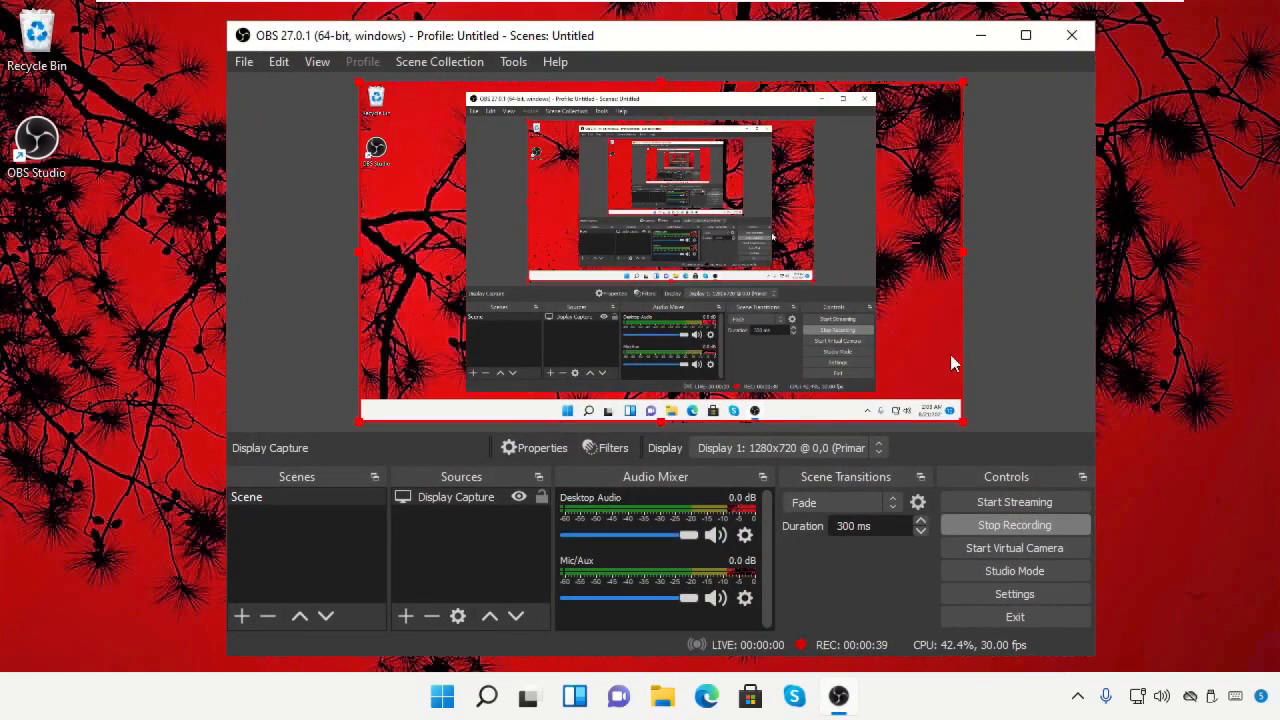
{"action": "left_click", "coordinate": [1005, 526]}
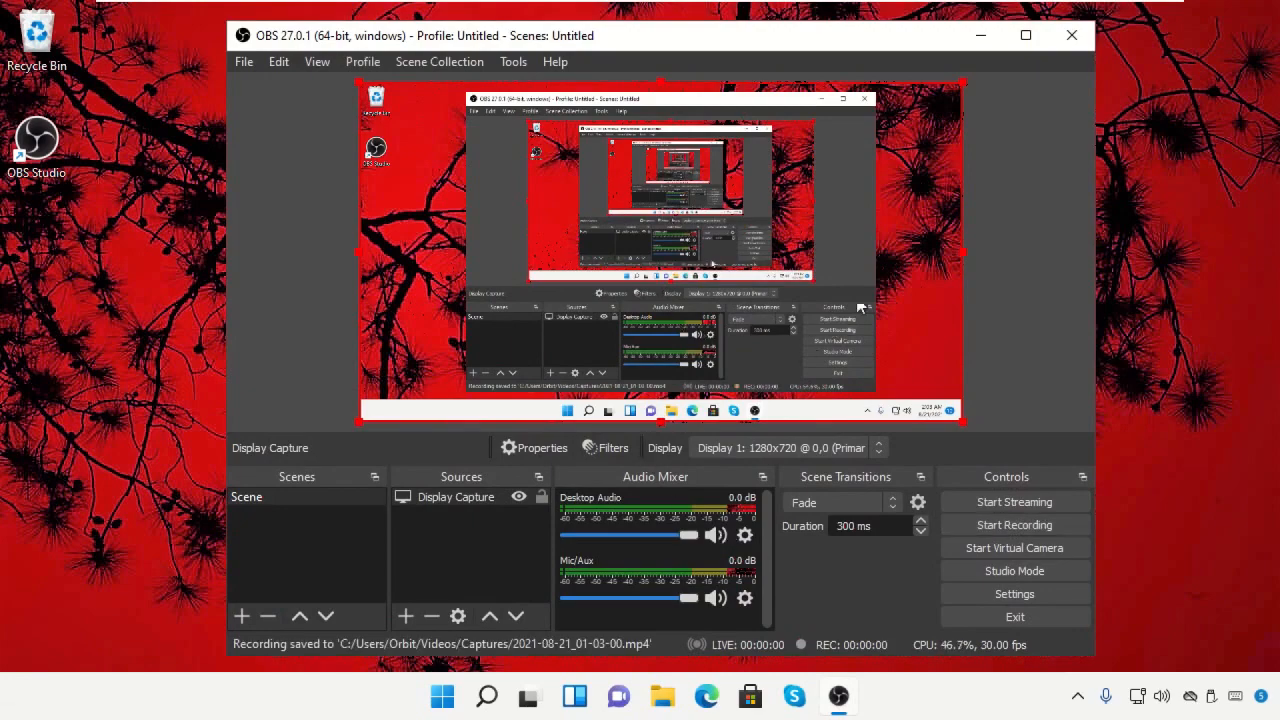
Minimise OBS Studio and open the Captures folder inside Videos in File Explorer.
{"action": "left_click", "coordinate": [981, 38]}
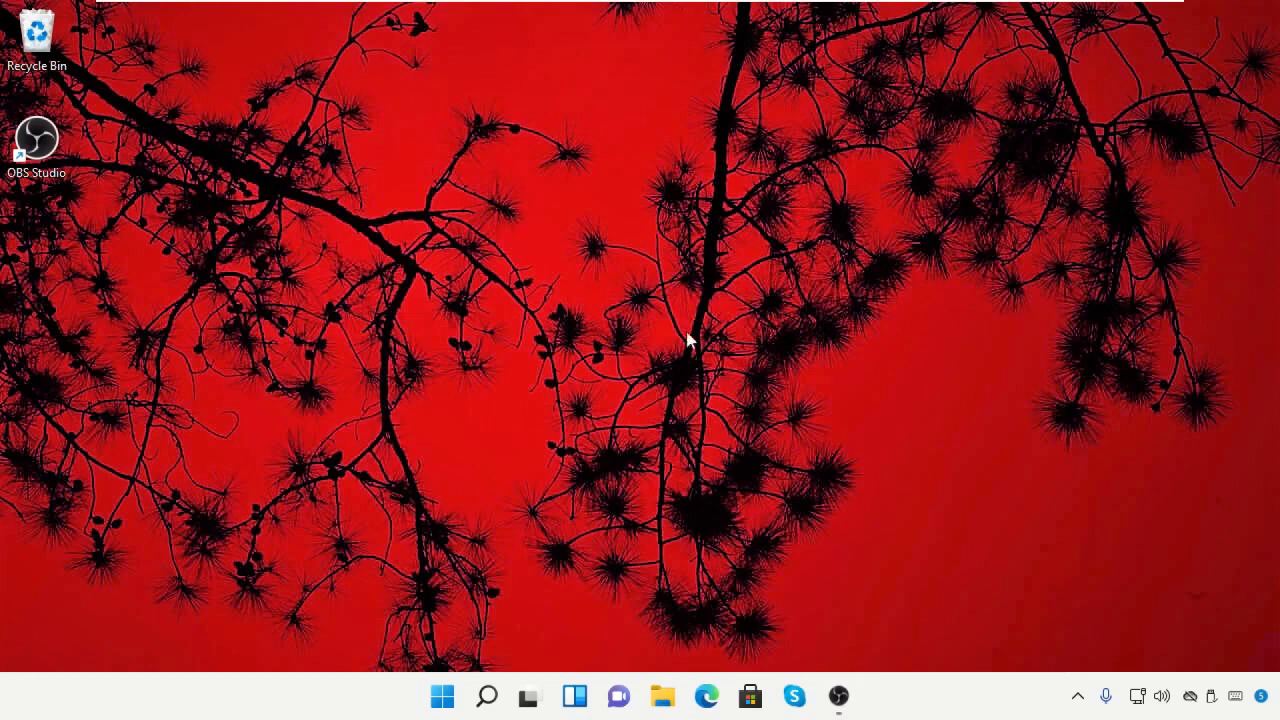
{"action": "left_click", "coordinate": [662, 696]}
{"action": "left_click", "coordinate": [338, 483]}
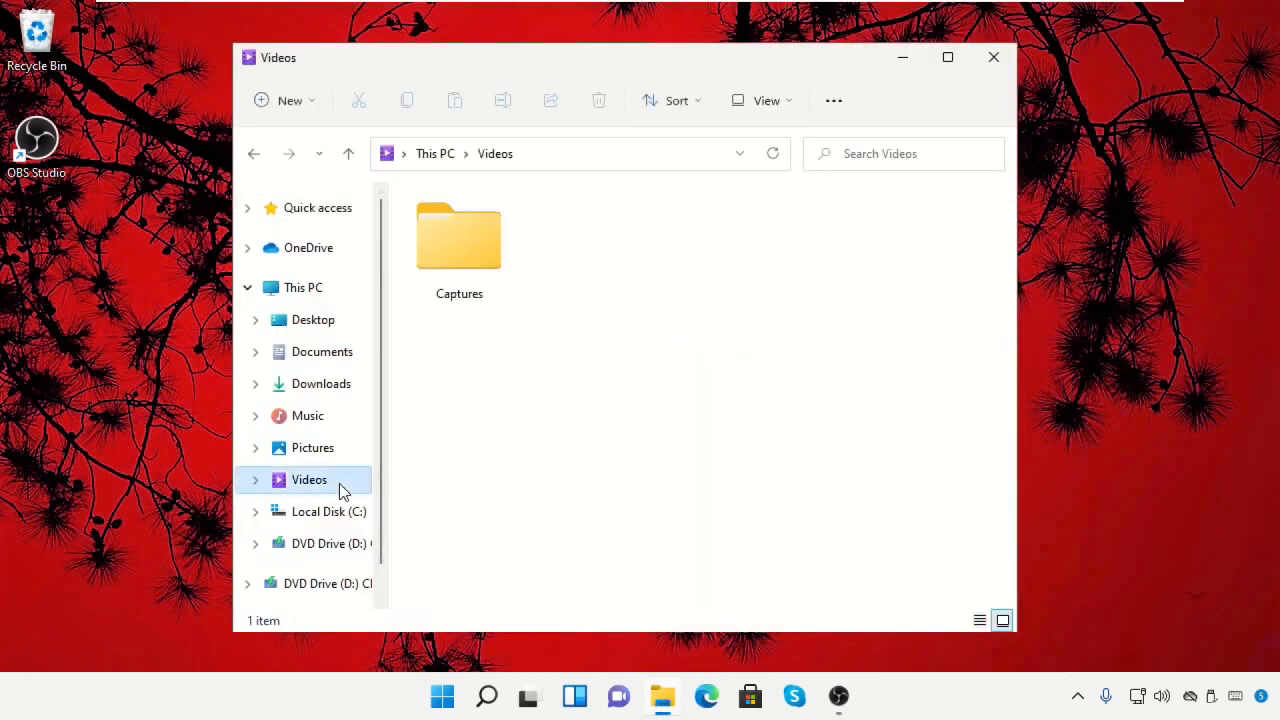
{"action": "left_click", "coordinate": [485, 249]}
{"action": "double_click", "coordinate": [485, 250]}
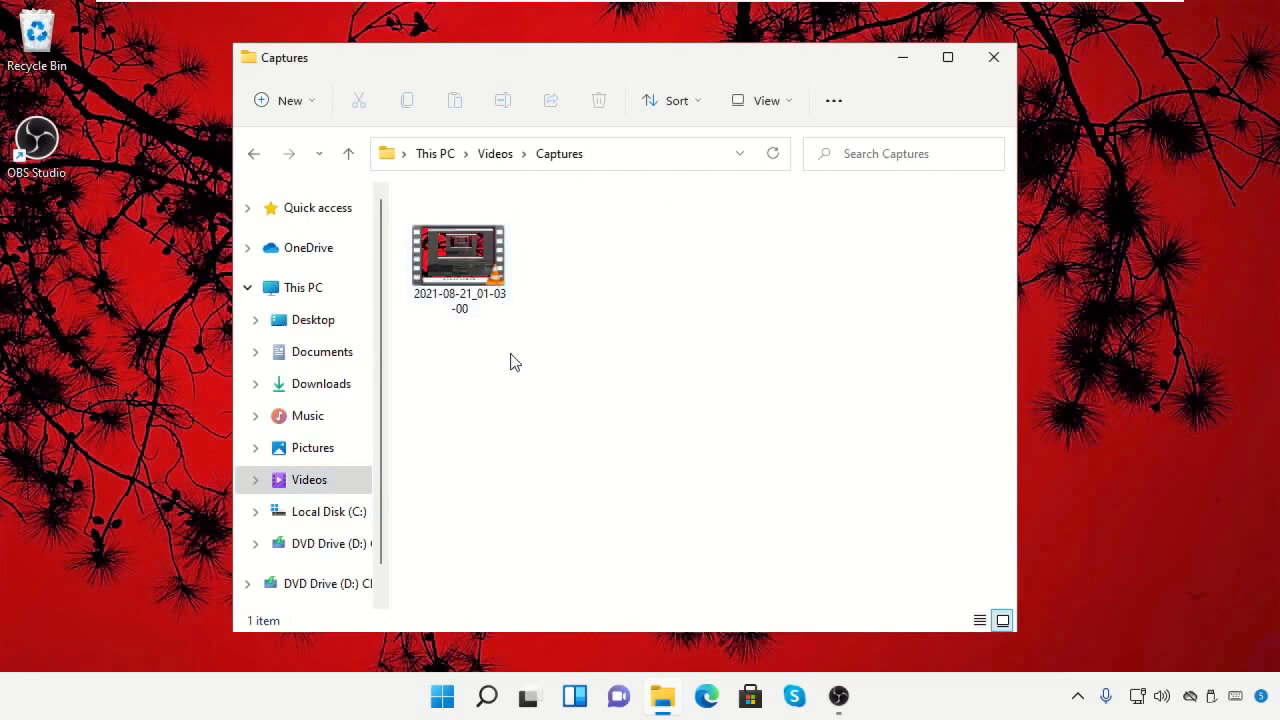
Play the recording 2021-08-21_01-03-00 in VLC media player, skip to about a third of the way through, and close the player.
{"action": "left_click", "coordinate": [485, 272]}
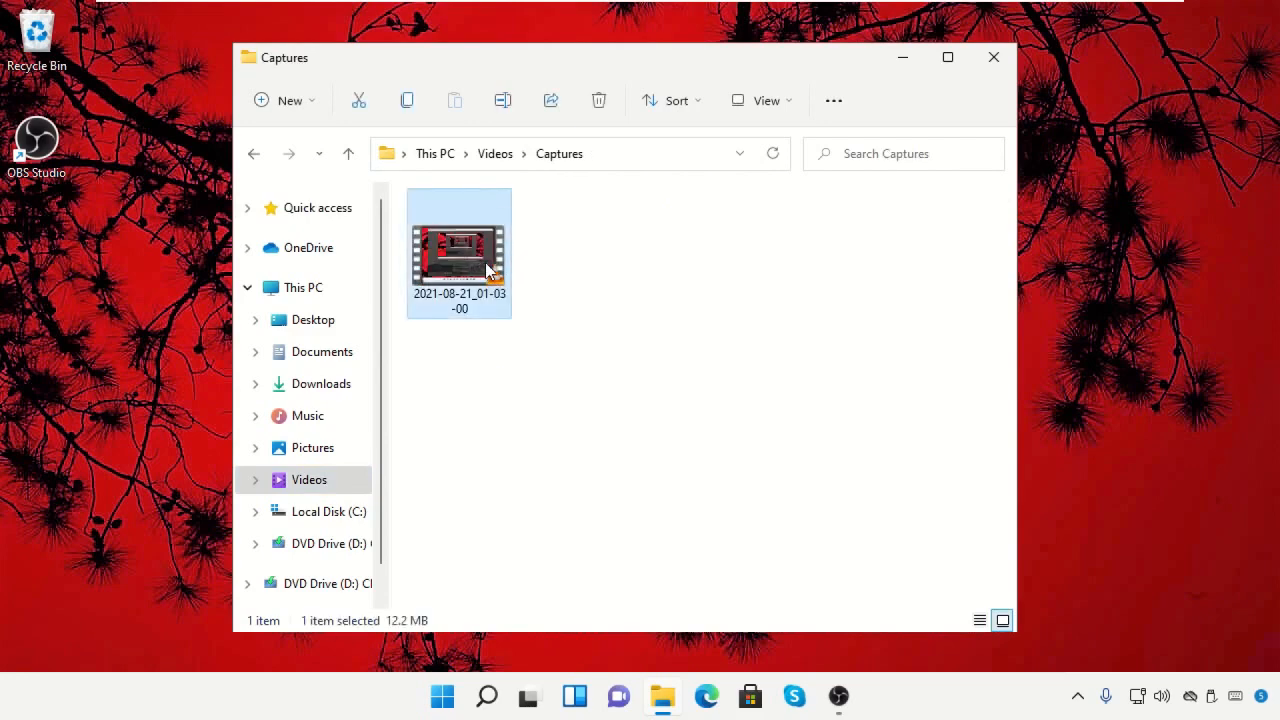
{"action": "double_click", "coordinate": [485, 262]}
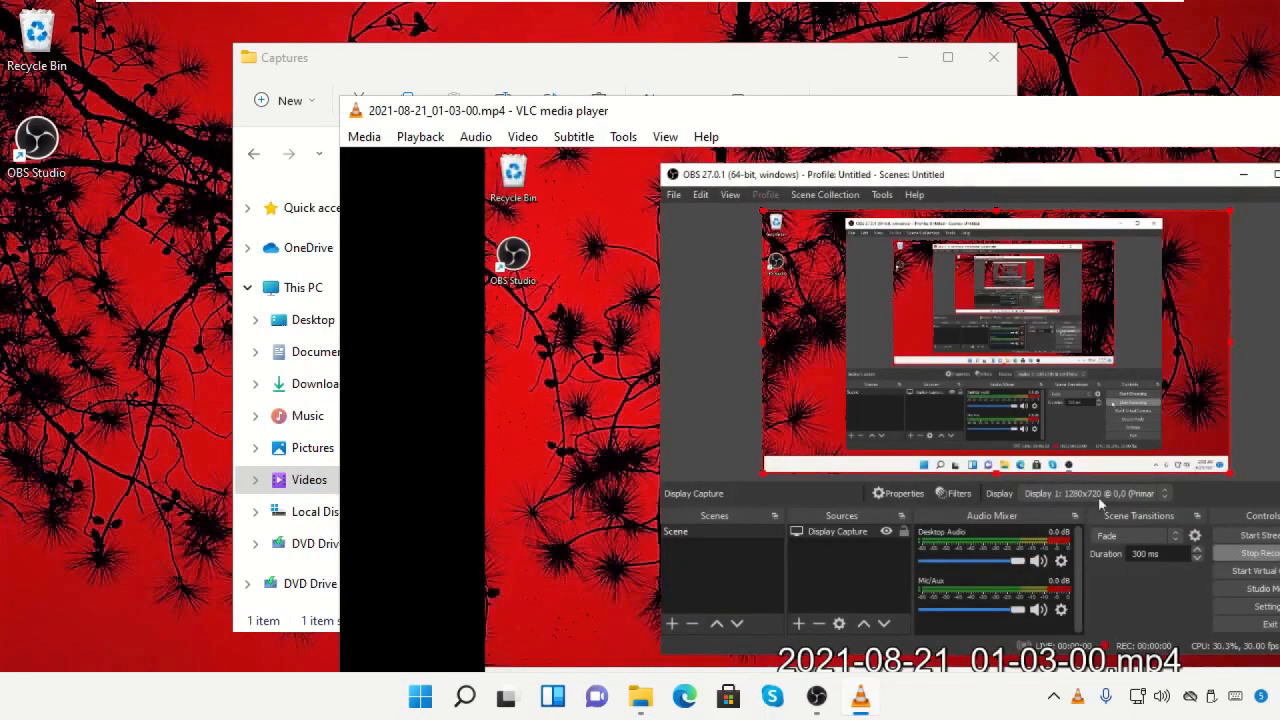
{"action": "left_click_drag", "start_coordinate": [838, 112], "coordinate": [494, 31]}
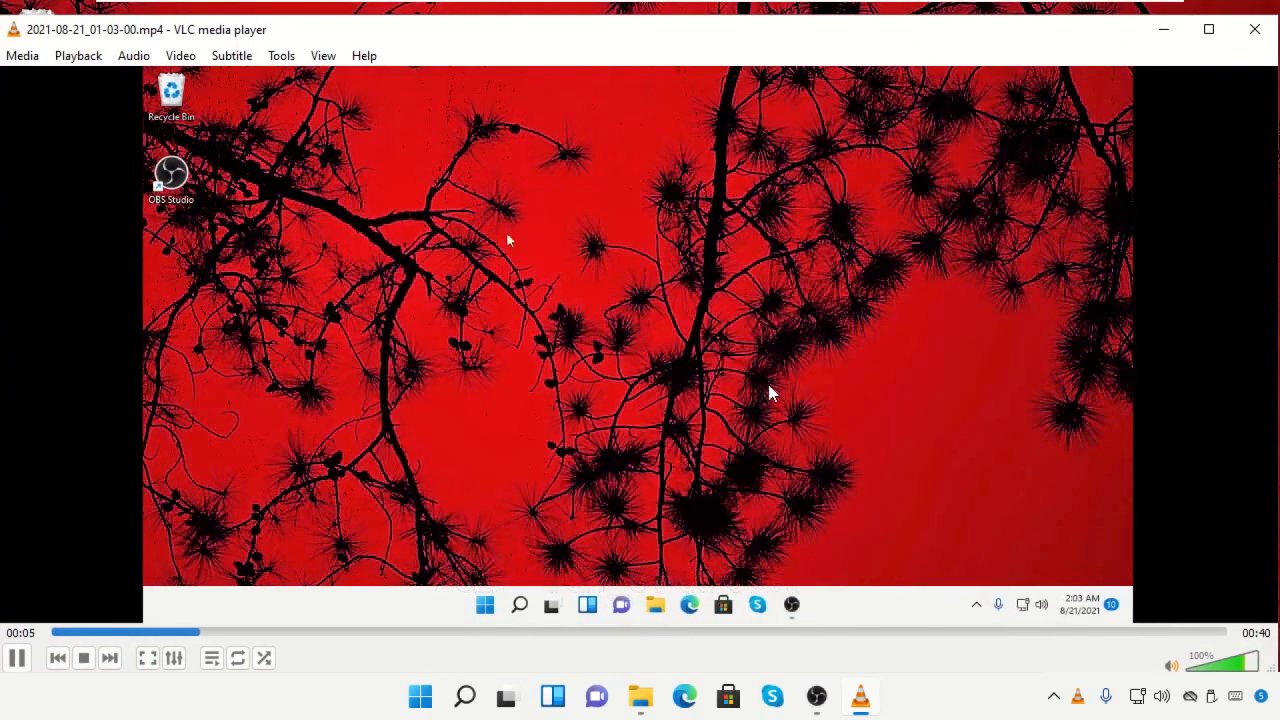
{"action": "left_click", "coordinate": [453, 632]}
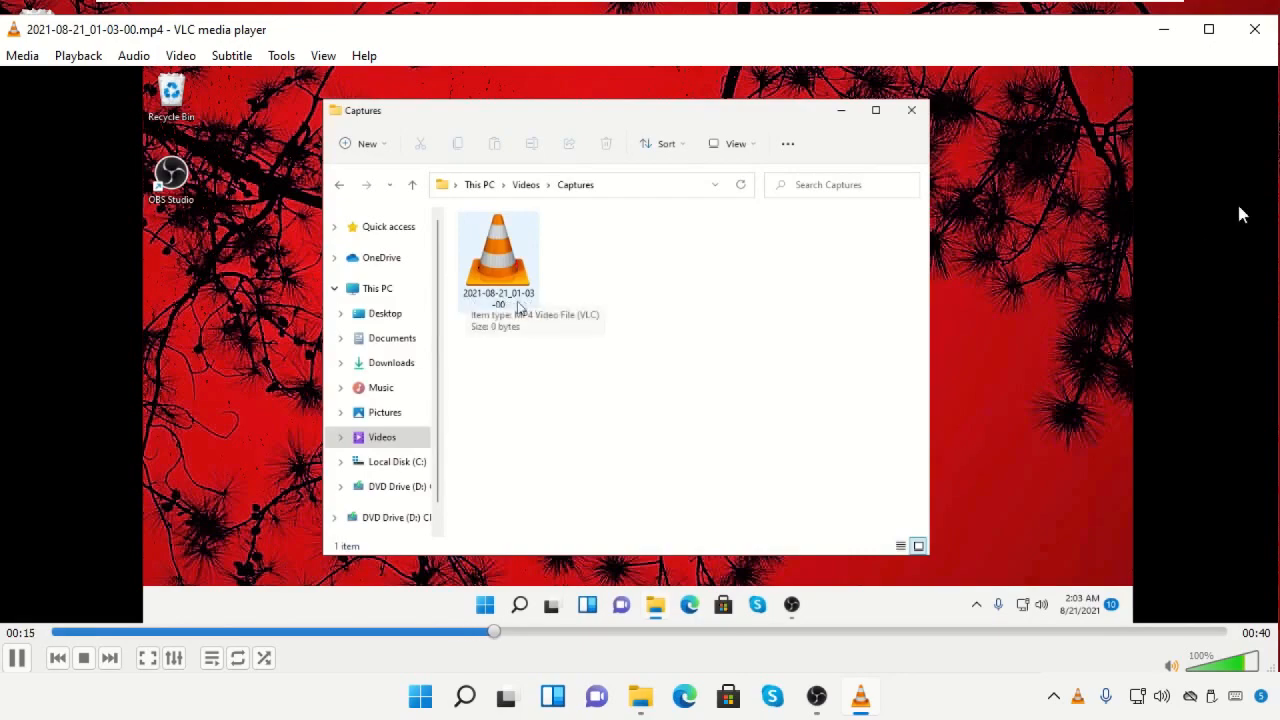
{"action": "left_click", "coordinate": [1268, 40]}
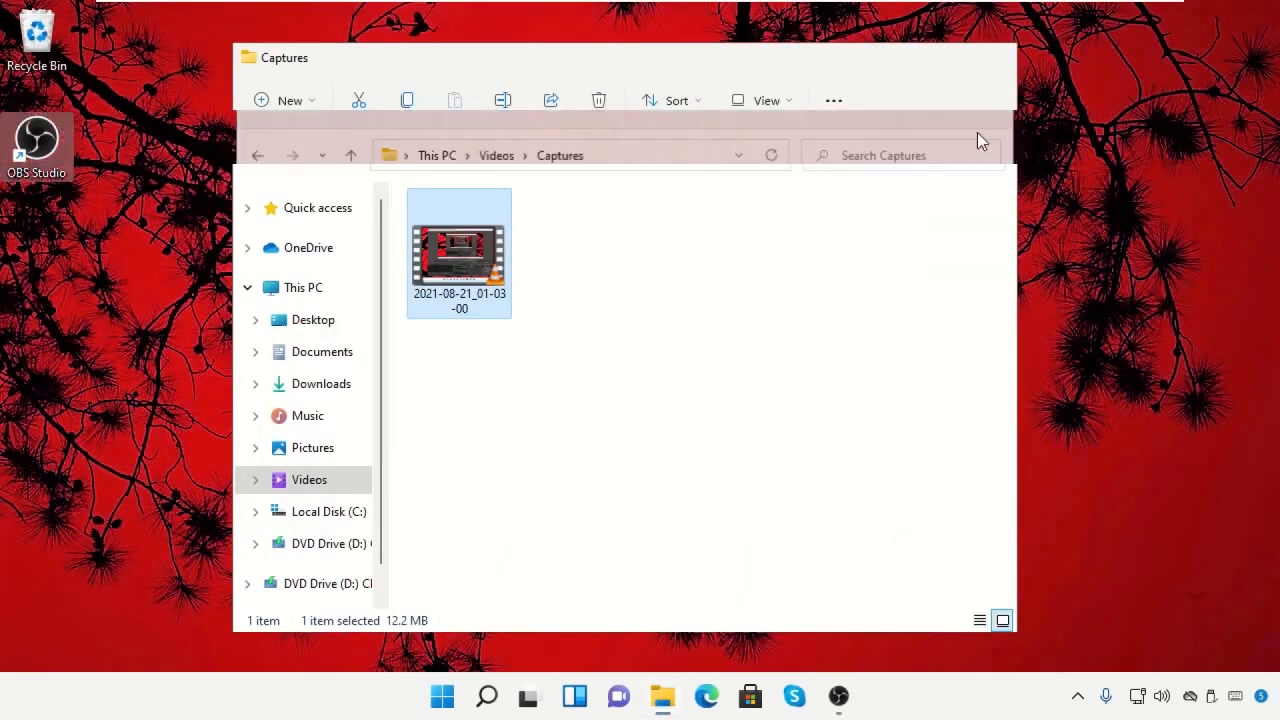